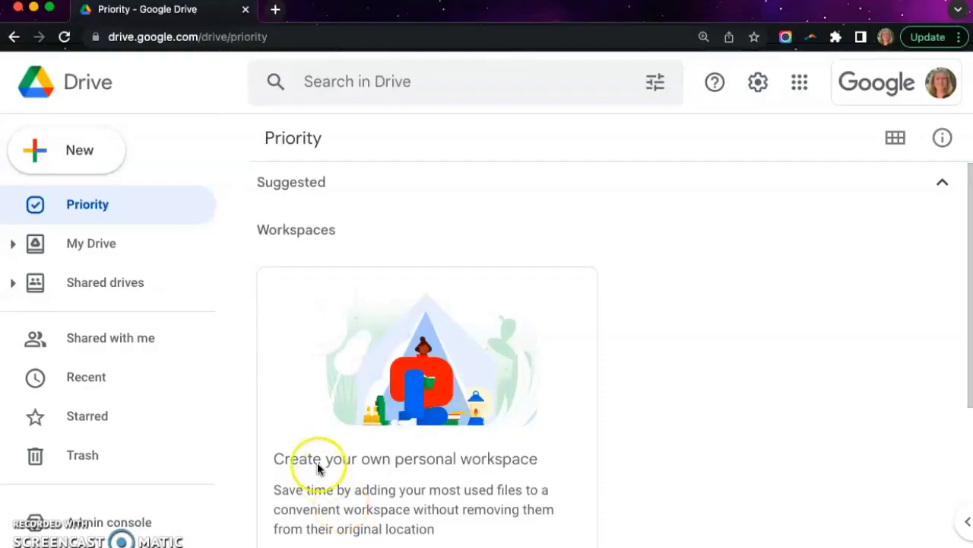
Create a new blank Google Docs document from Google Drive's New menu
{"action": "left_click", "coordinate": [84, 156]}
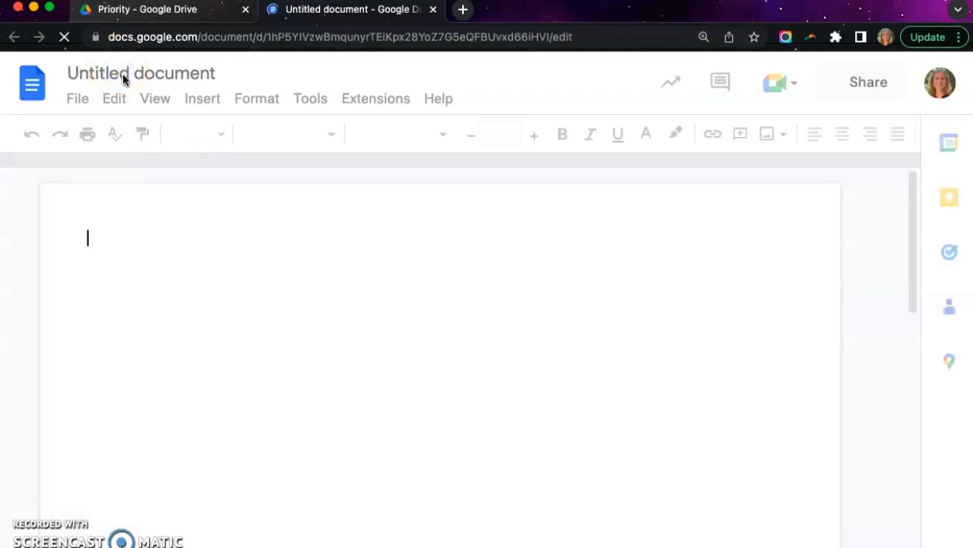
Rename the untitled document to 'Essay Title'
{"action": "left_click", "coordinate": [122, 73]}
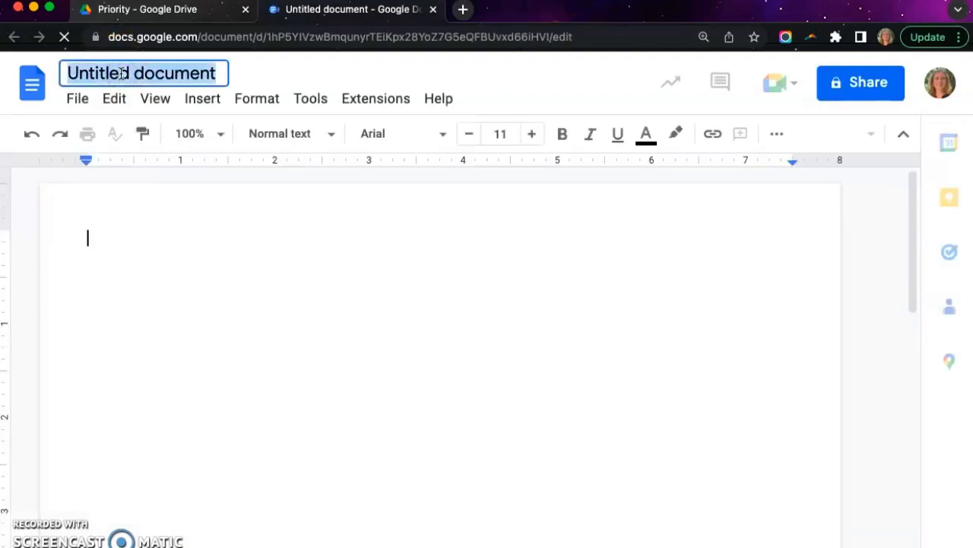
{"action": "type", "text": "Essay "}
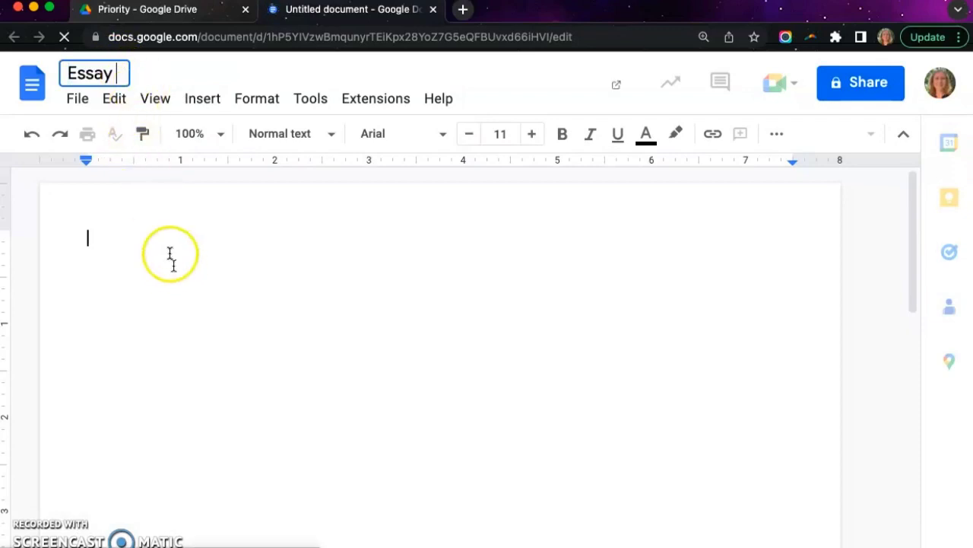
{"action": "type", "text": "Title"}
{"action": "left_click", "coordinate": [147, 229]}
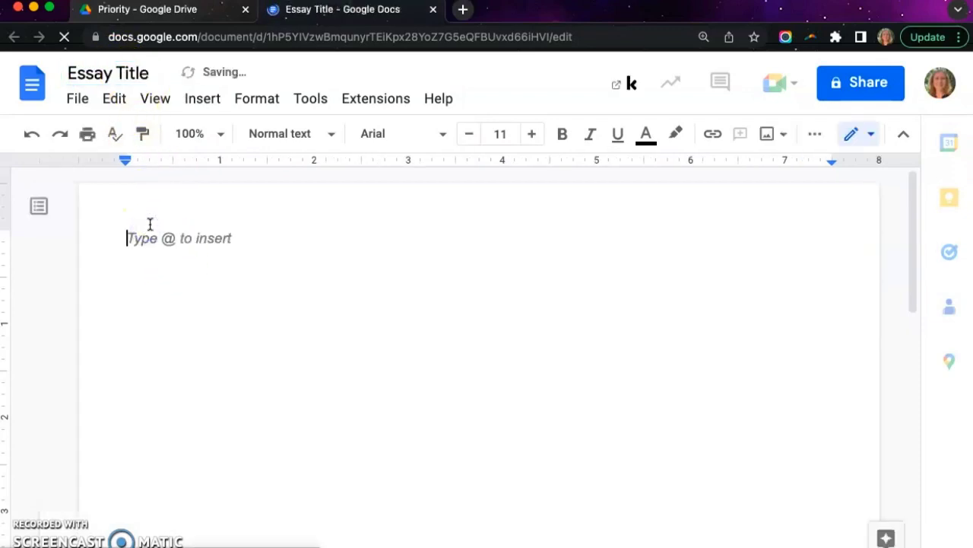
Set the font to Times New Roman and the line spacing to double
{"action": "left_click", "coordinate": [373, 137]}
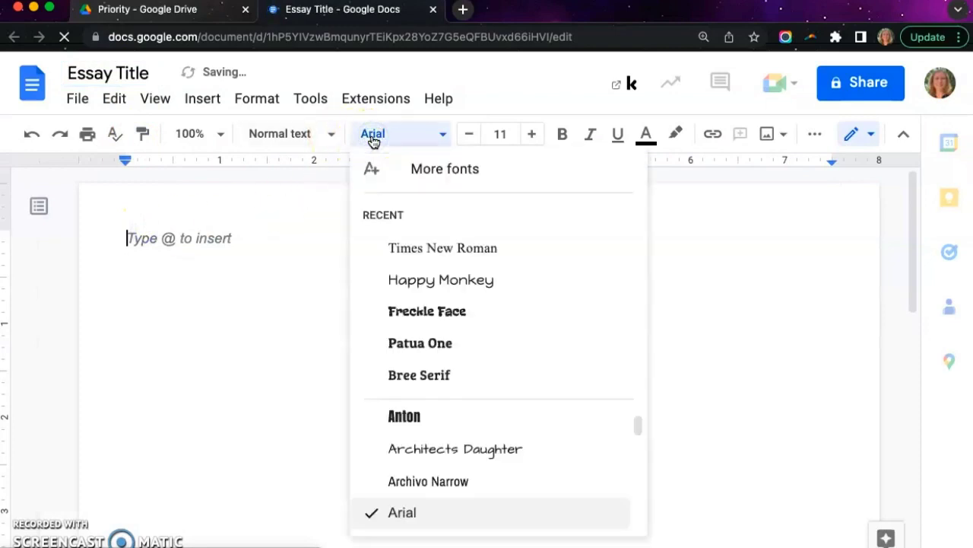
{"action": "left_click", "coordinate": [439, 250]}
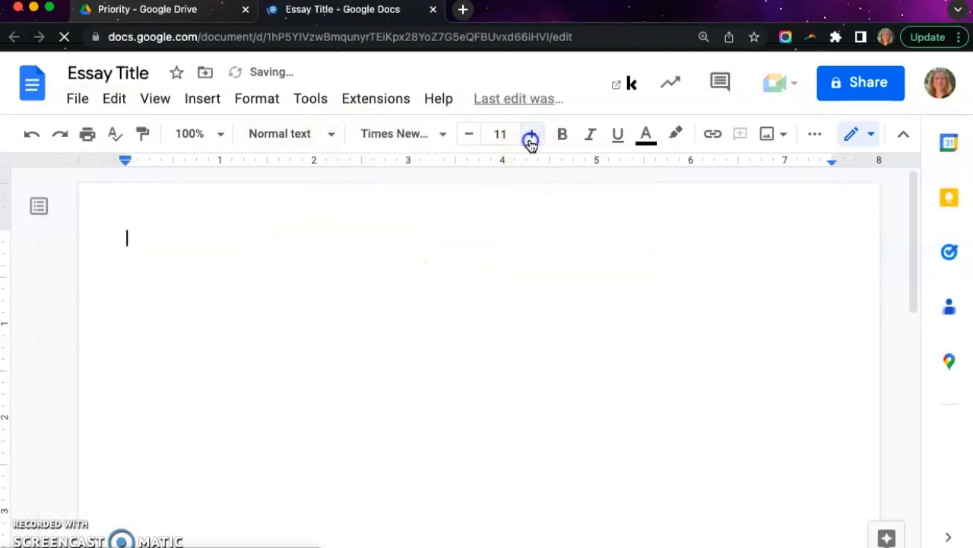
{"action": "left_click", "coordinate": [817, 135]}
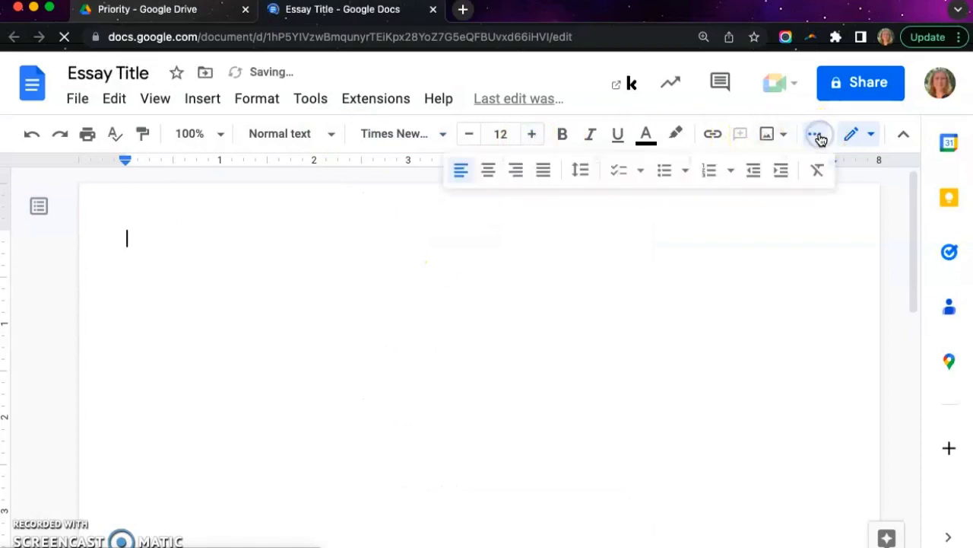
{"action": "left_click", "coordinate": [580, 171]}
{"action": "left_click", "coordinate": [613, 297]}
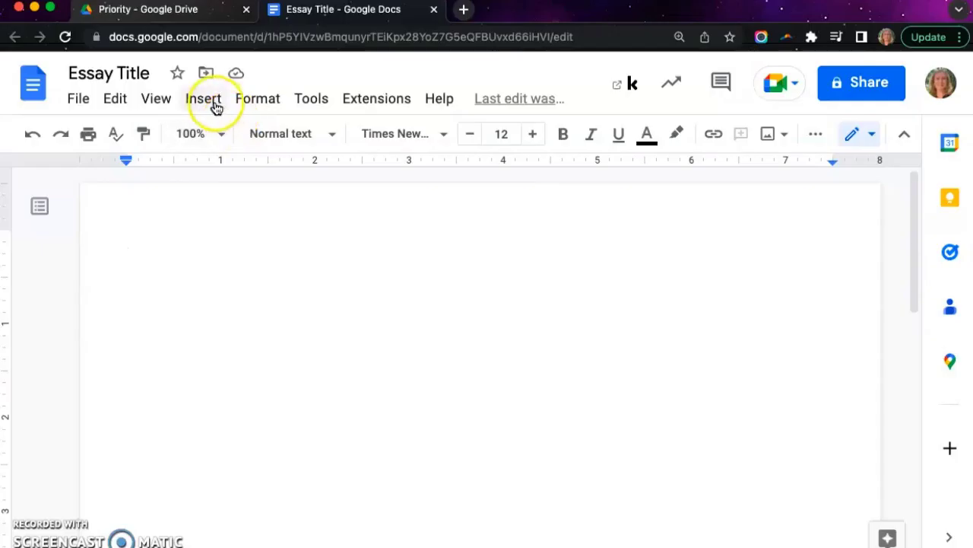
Add page numbers to the bottom of each page
{"action": "mouse_move", "coordinate": [271, 391]}
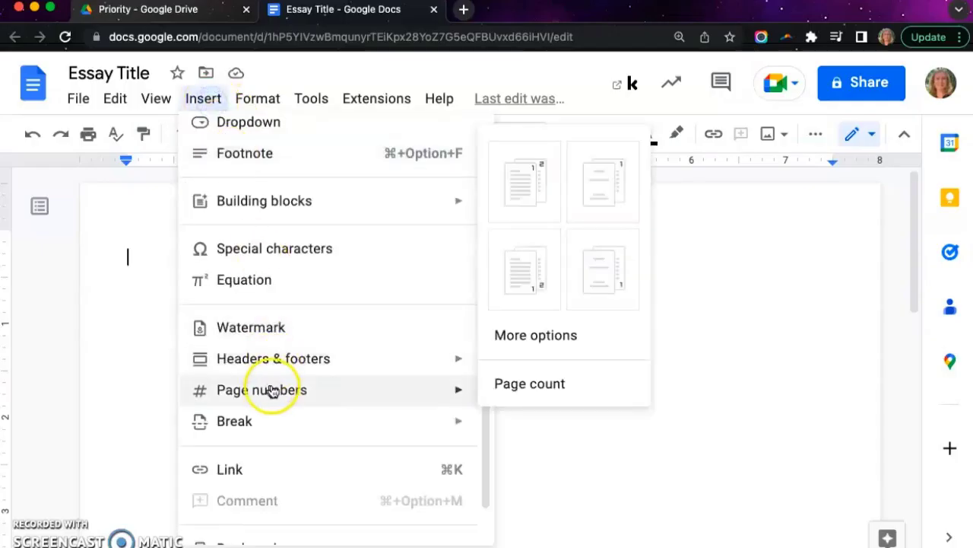
{"action": "left_click", "coordinate": [534, 289]}
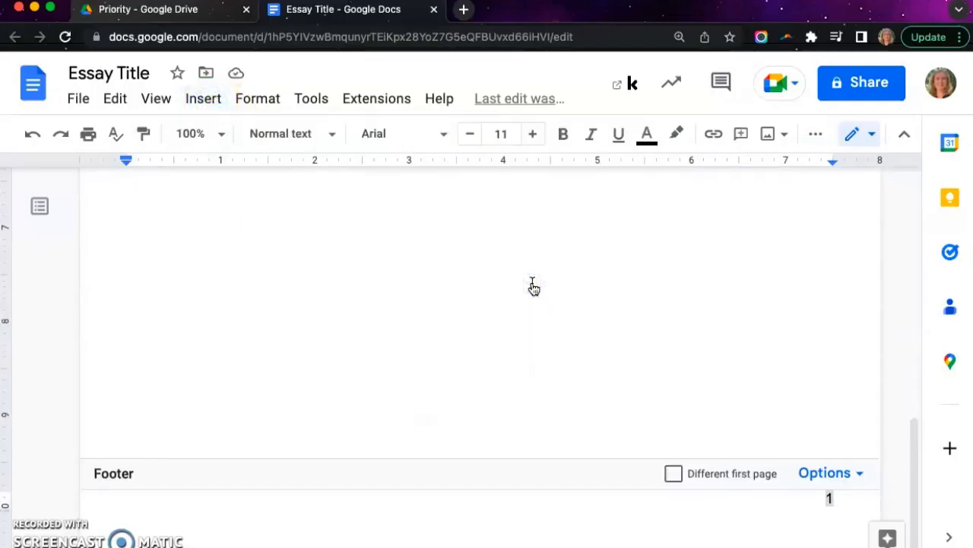
{"action": "left_click", "coordinate": [199, 238]}
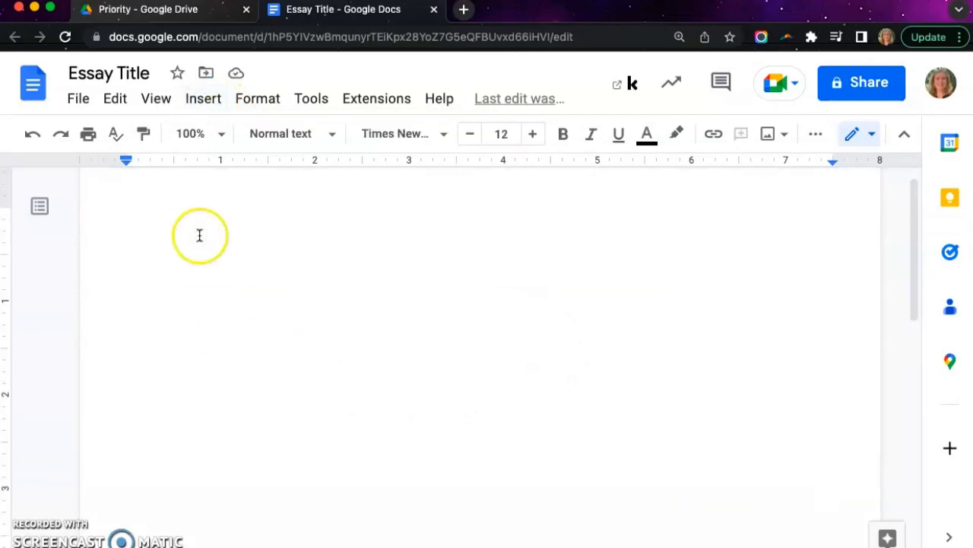
Put First LastName, Teacher Name, Assignment and Date lines in the header, with a different first page
{"action": "left_click", "coordinate": [202, 98]}
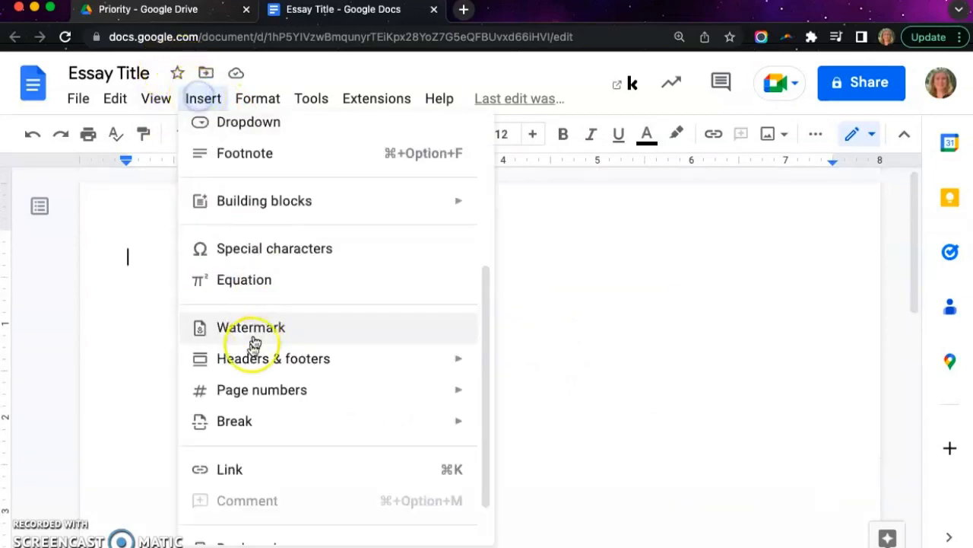
{"action": "mouse_move", "coordinate": [266, 358]}
{"action": "left_click", "coordinate": [550, 368]}
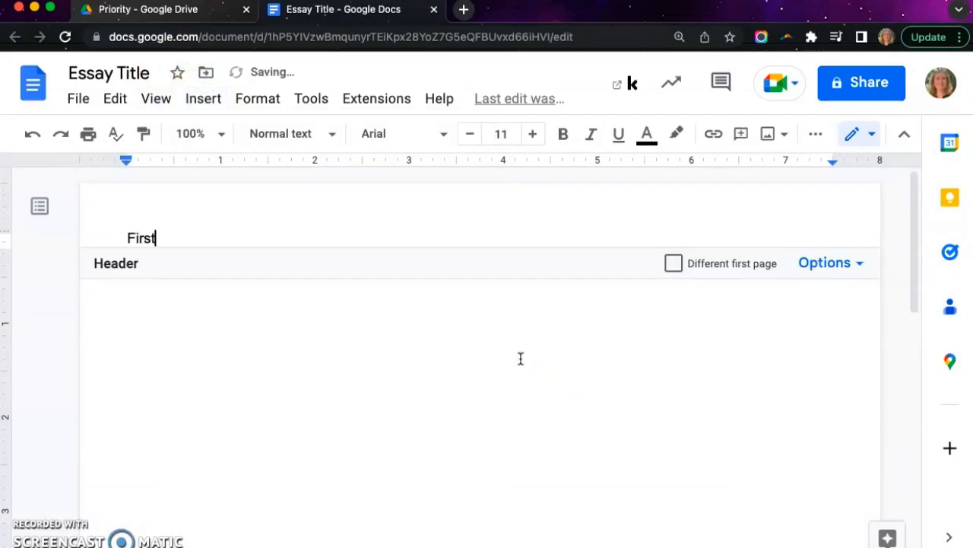
{"action": "type", "text": "First LastName"}
{"action": "key", "text": "Return"}
{"action": "type", "text": "Teacher Name"}
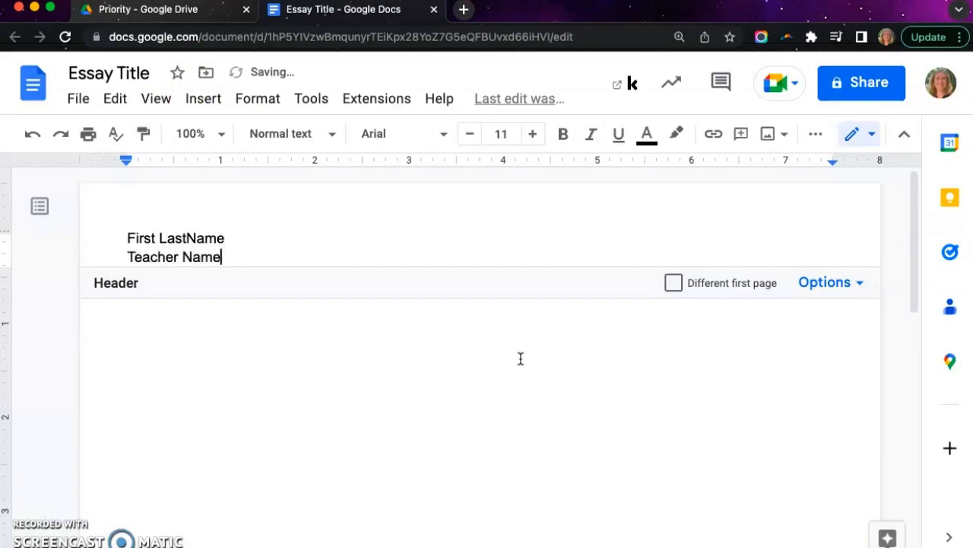
{"action": "key", "text": "Return"}
{"action": "type", "text": "Assignment"}
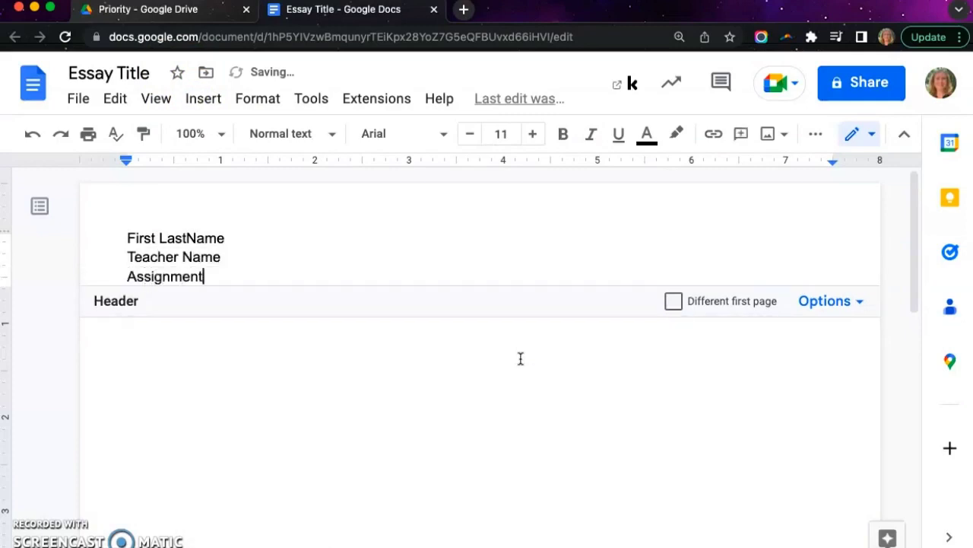
{"action": "key", "text": "Return"}
{"action": "type", "text": "Date"}
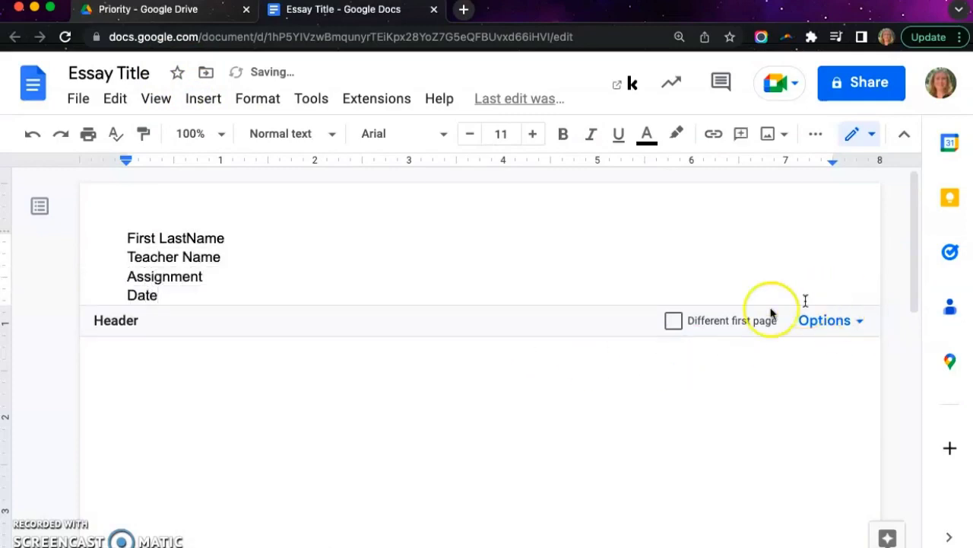
{"action": "left_click", "coordinate": [689, 322]}
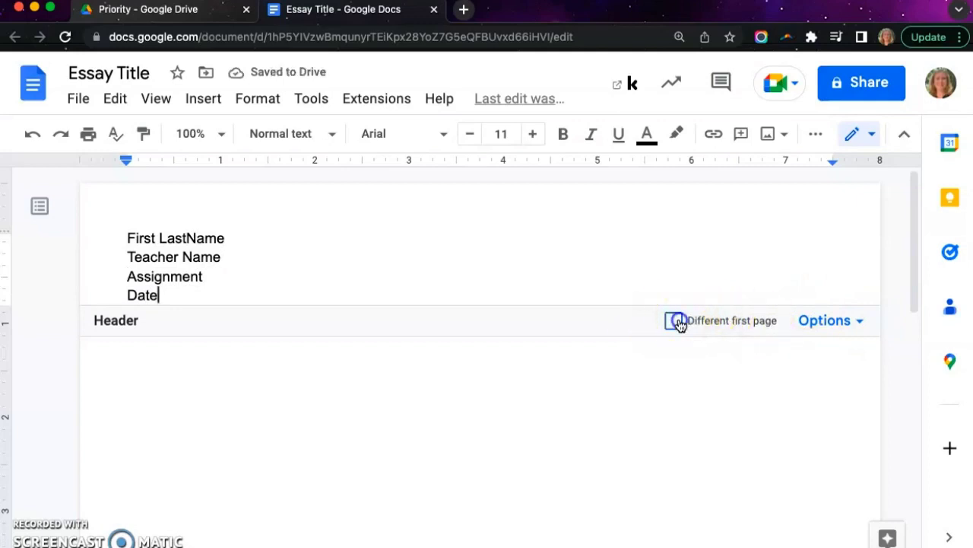
{"action": "left_click", "coordinate": [441, 352]}
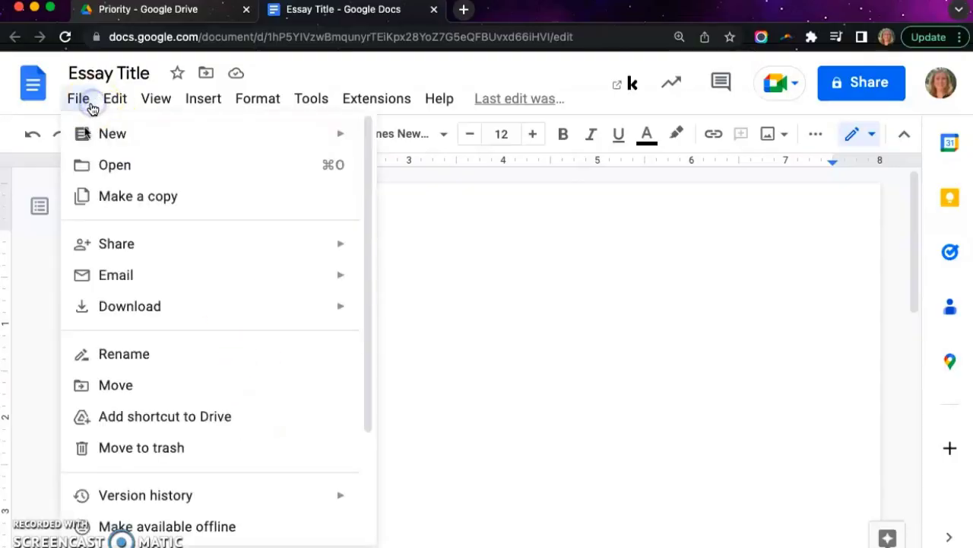
In Page setup, change the top, bottom, left and right margins to 1 inch
{"action": "scroll", "coordinate": [119, 352], "scroll_direction": "down", "scroll_amount": 3}
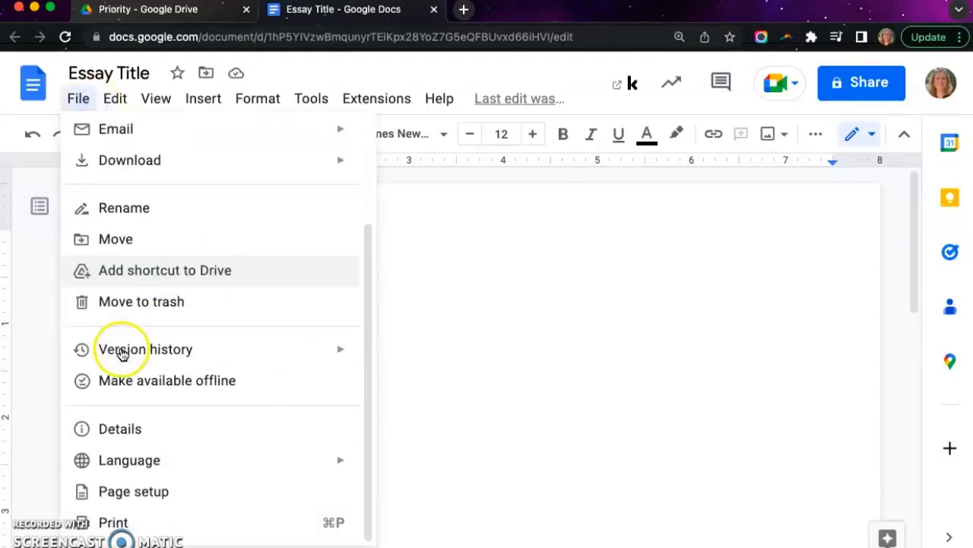
{"action": "left_click", "coordinate": [134, 491]}
{"action": "left_click", "coordinate": [569, 296]}
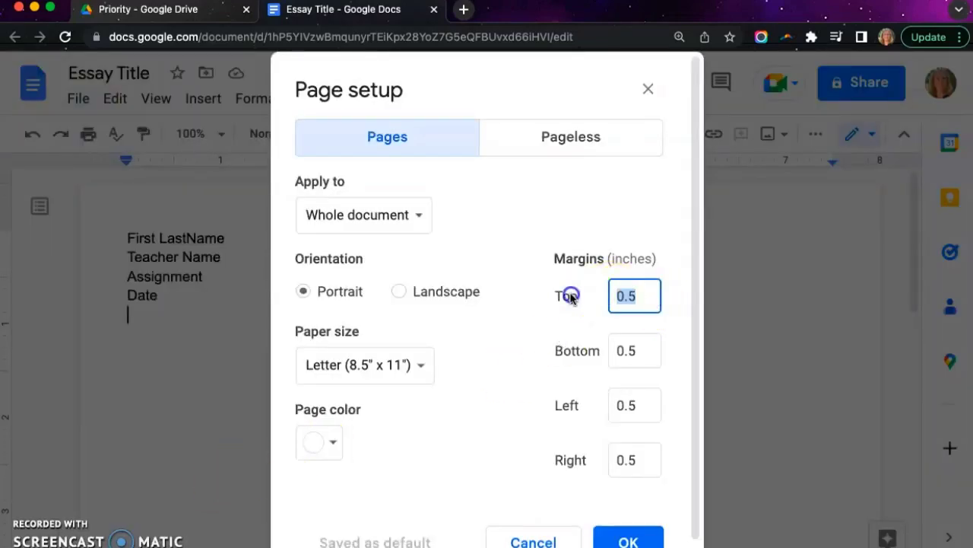
{"action": "type", "text": "1"}
{"action": "left_click", "coordinate": [586, 348]}
{"action": "type", "text": "1"}
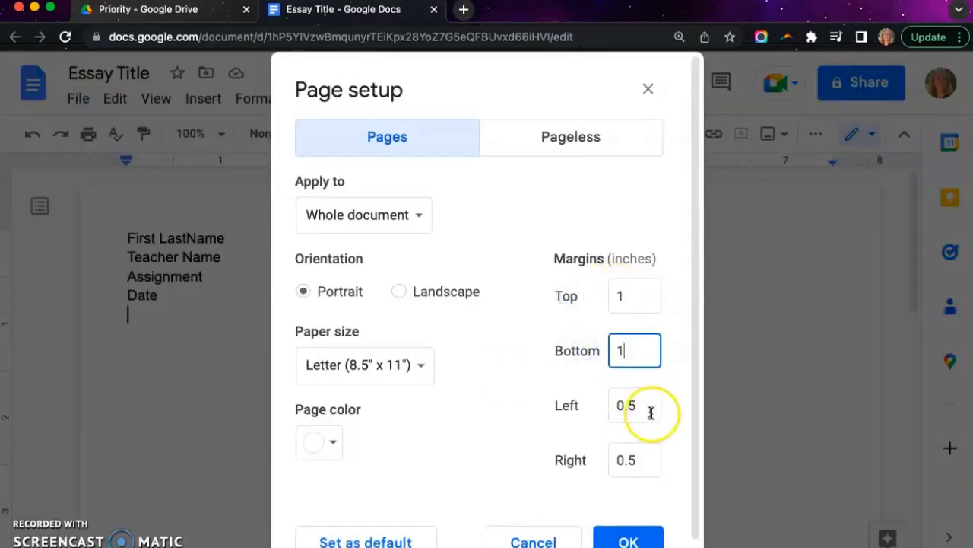
{"action": "left_click", "coordinate": [576, 404]}
{"action": "type", "text": "1"}
{"action": "left_click", "coordinate": [597, 461]}
{"action": "type", "text": "1"}
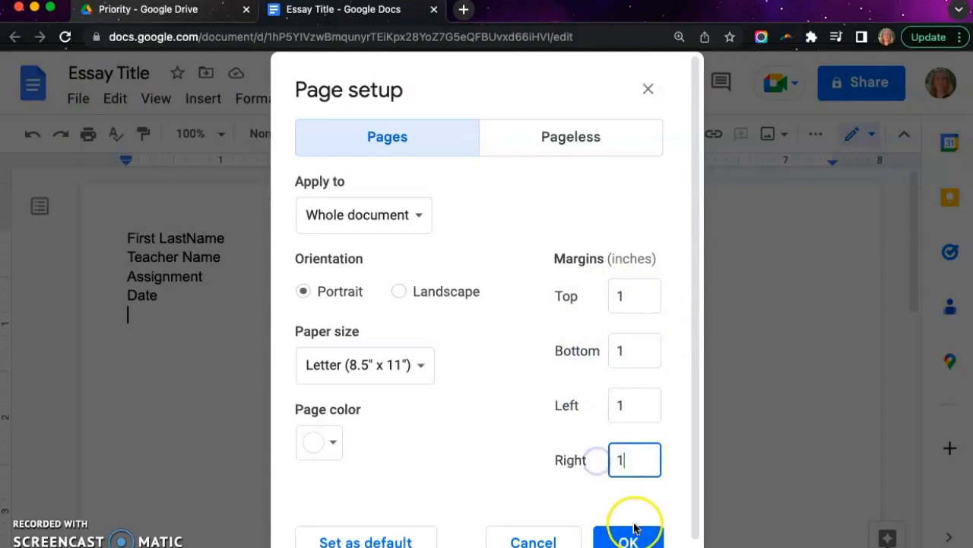
{"action": "left_click", "coordinate": [627, 538]}
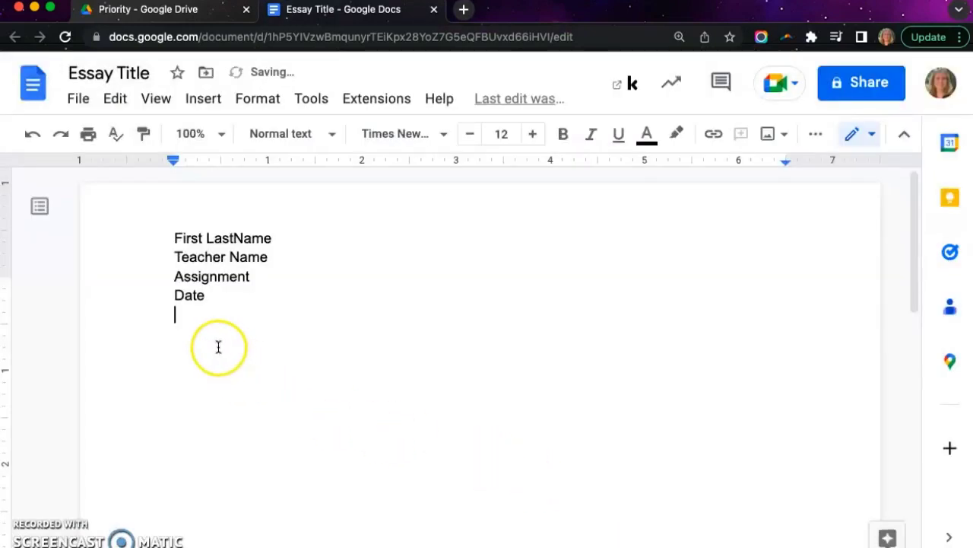
{"action": "left_click", "coordinate": [820, 135]}
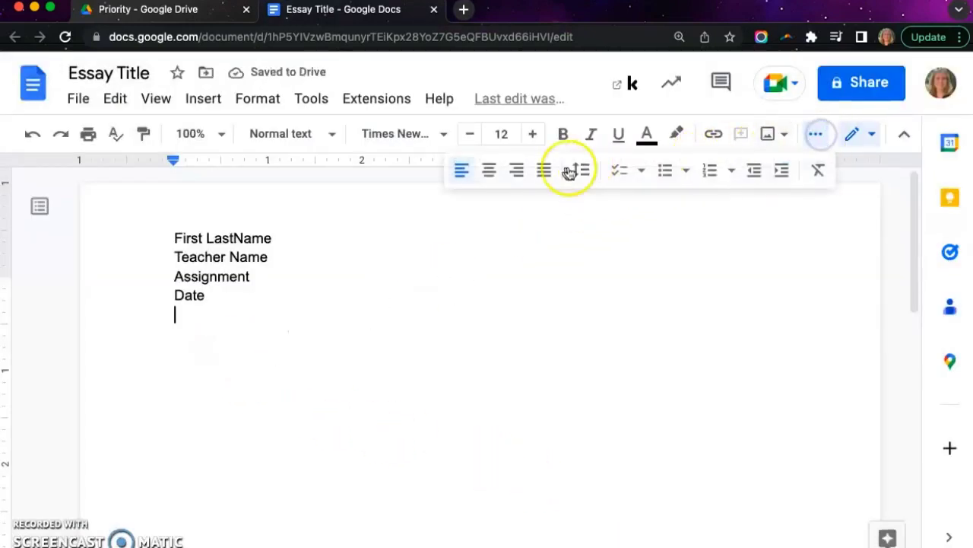
Center the Title line, then return to left alignment for the introduction paragraph
{"action": "left_click", "coordinate": [492, 170]}
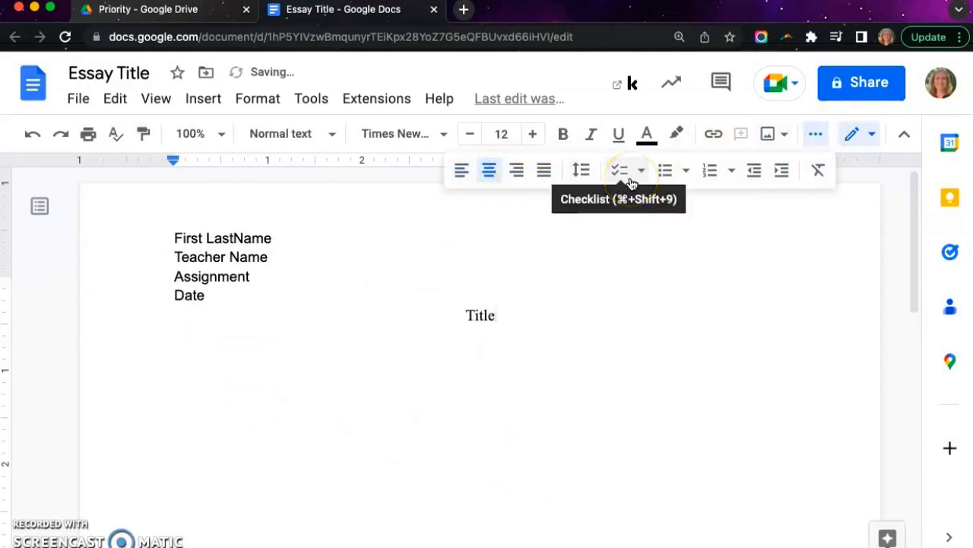
{"action": "left_click", "coordinate": [460, 170]}
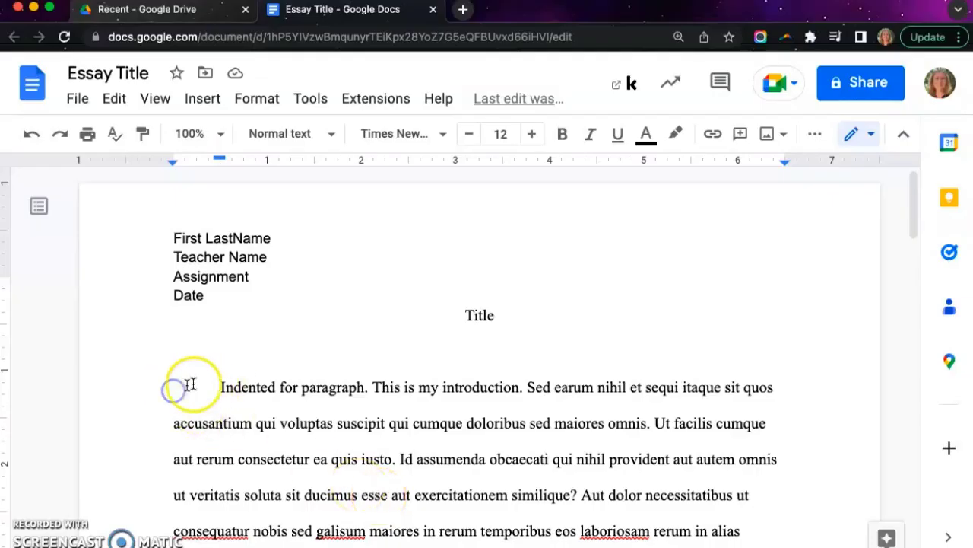
Highlight the introduction, transition and three main point sentences while reviewing the body paragraphs
{"action": "left_click_drag", "start_coordinate": [174, 391], "coordinate": [537, 391]}
{"action": "left_click", "coordinate": [398, 390]}
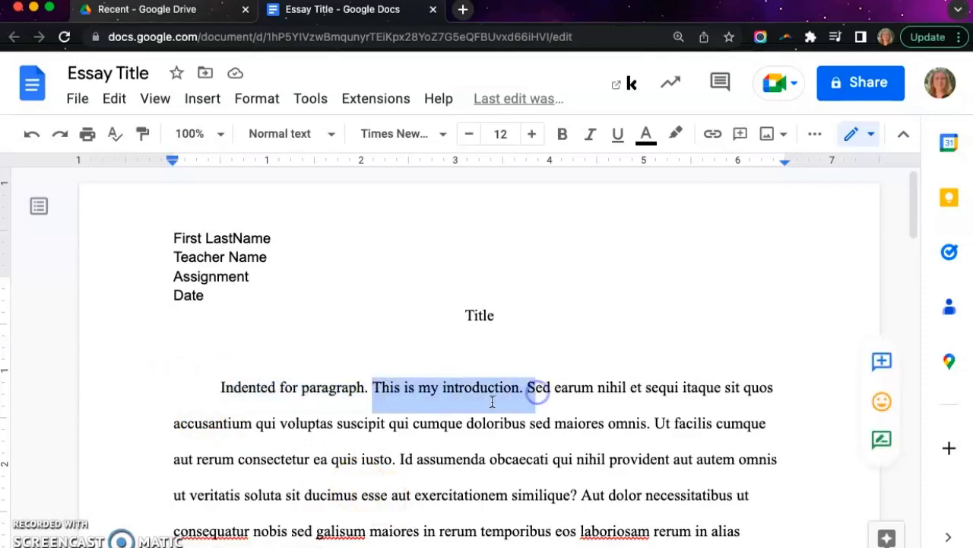
{"action": "left_click", "coordinate": [458, 452]}
{"action": "scroll", "coordinate": [458, 451], "scroll_direction": "down", "scroll_amount": 4}
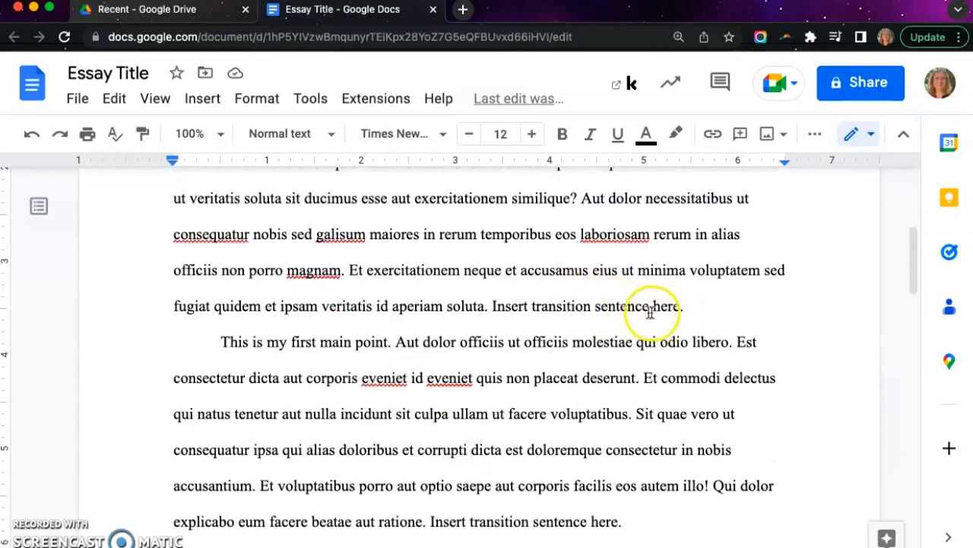
{"action": "left_click_drag", "start_coordinate": [484, 308], "coordinate": [691, 305]}
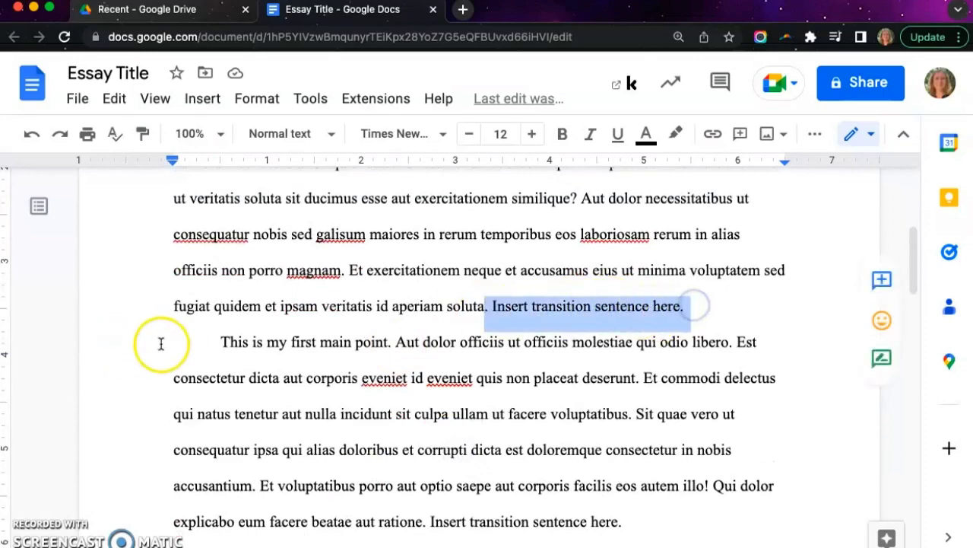
{"action": "left_click_drag", "start_coordinate": [221, 344], "coordinate": [387, 315]}
{"action": "scroll", "coordinate": [388, 315], "scroll_direction": "down", "scroll_amount": 3}
{"action": "left_click", "coordinate": [419, 358]}
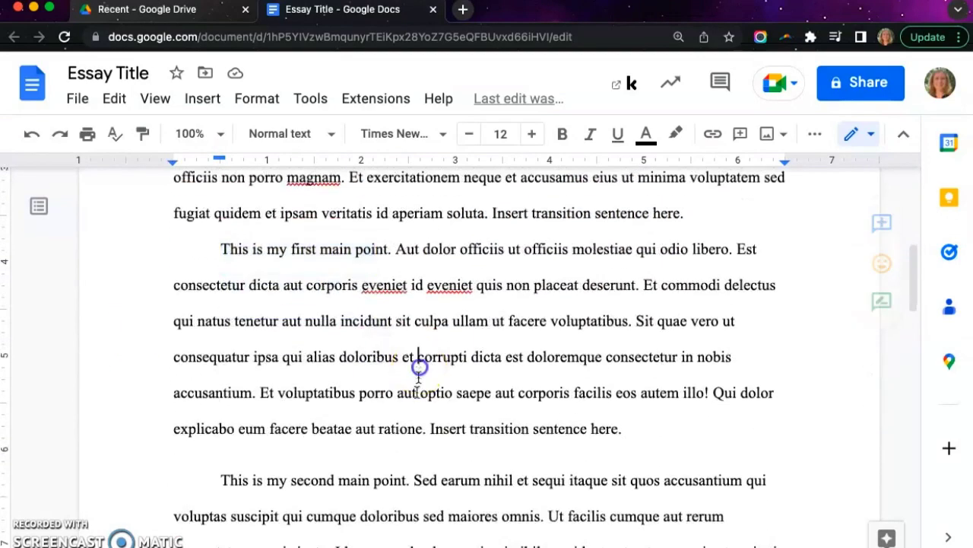
{"action": "scroll", "coordinate": [373, 441], "scroll_direction": "down", "scroll_amount": 2}
{"action": "left_click_drag", "start_coordinate": [227, 419], "coordinate": [403, 422]}
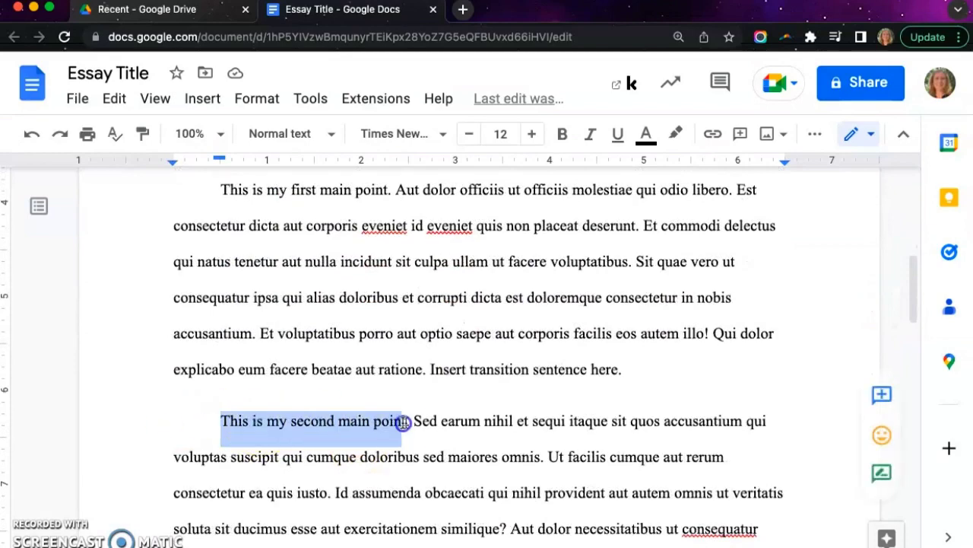
{"action": "scroll", "coordinate": [469, 423], "scroll_direction": "down", "scroll_amount": 5}
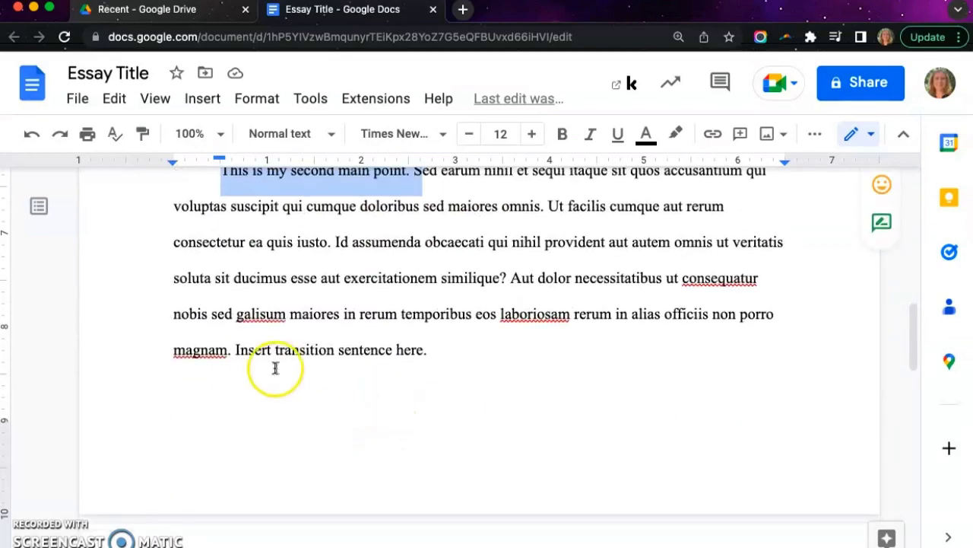
{"action": "left_click_drag", "start_coordinate": [223, 352], "coordinate": [441, 350]}
{"action": "scroll", "coordinate": [441, 352], "scroll_direction": "down", "scroll_amount": 6}
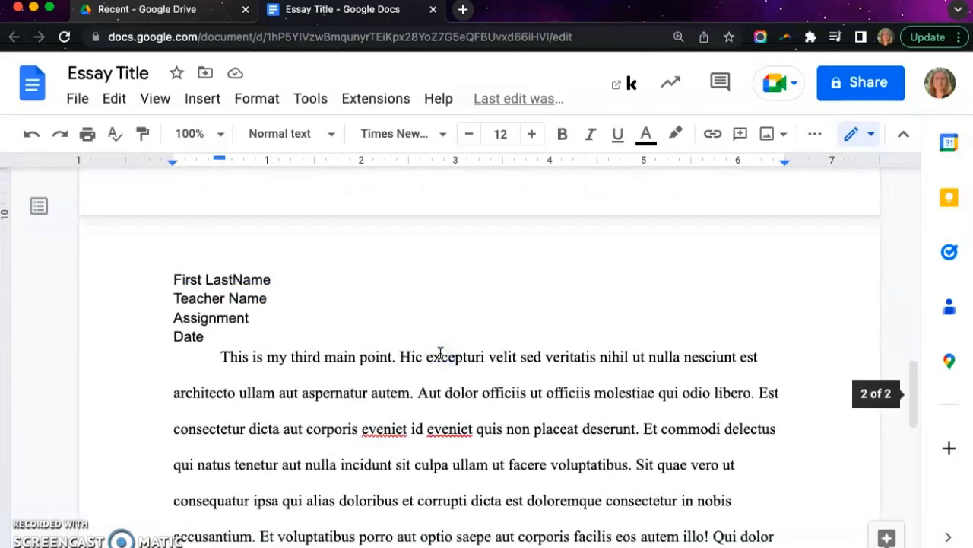
{"action": "left_click_drag", "start_coordinate": [221, 358], "coordinate": [406, 348]}
Delete the name, teacher, assignment and date lines from the second page's header
{"action": "left_click", "coordinate": [232, 310]}
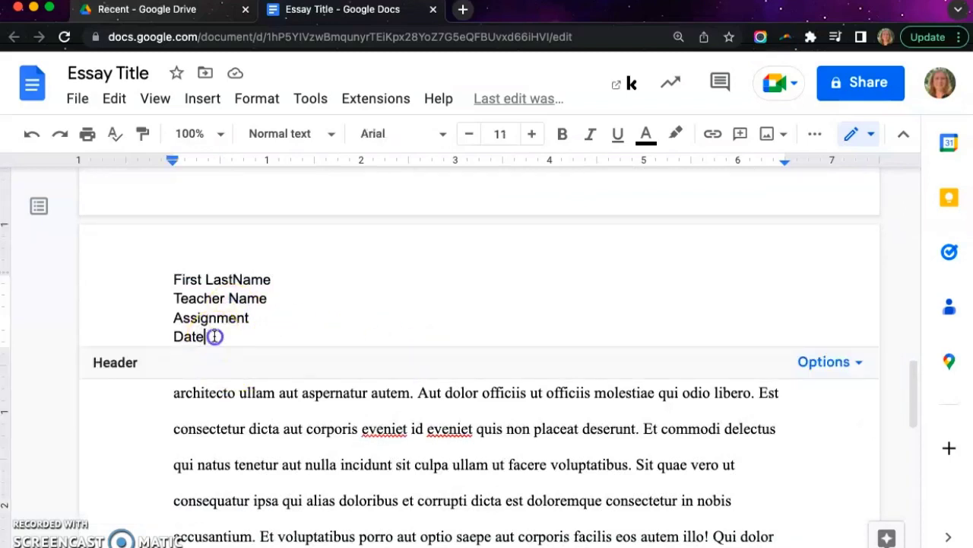
{"action": "left_click_drag", "start_coordinate": [215, 336], "coordinate": [167, 286]}
{"action": "key", "text": "BackSpace"}
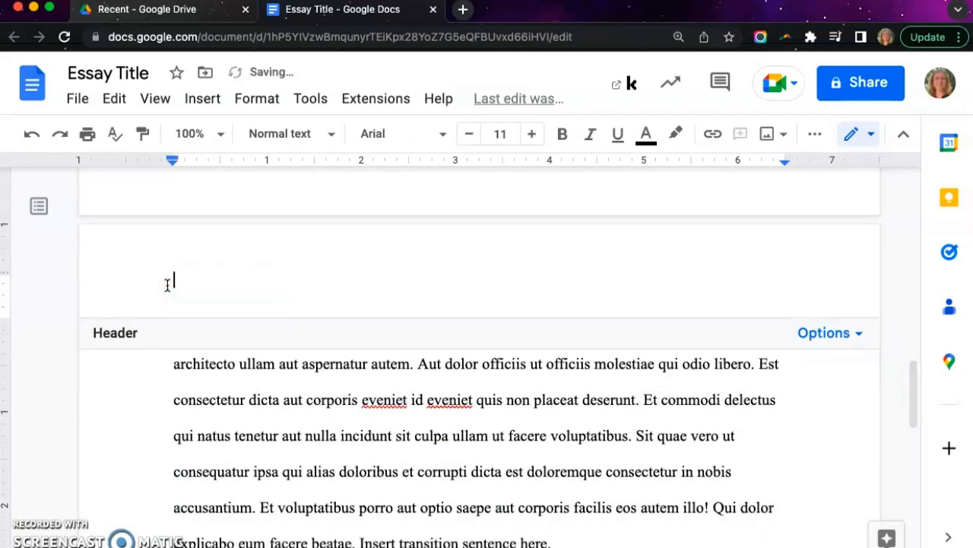
{"action": "left_click", "coordinate": [337, 400]}
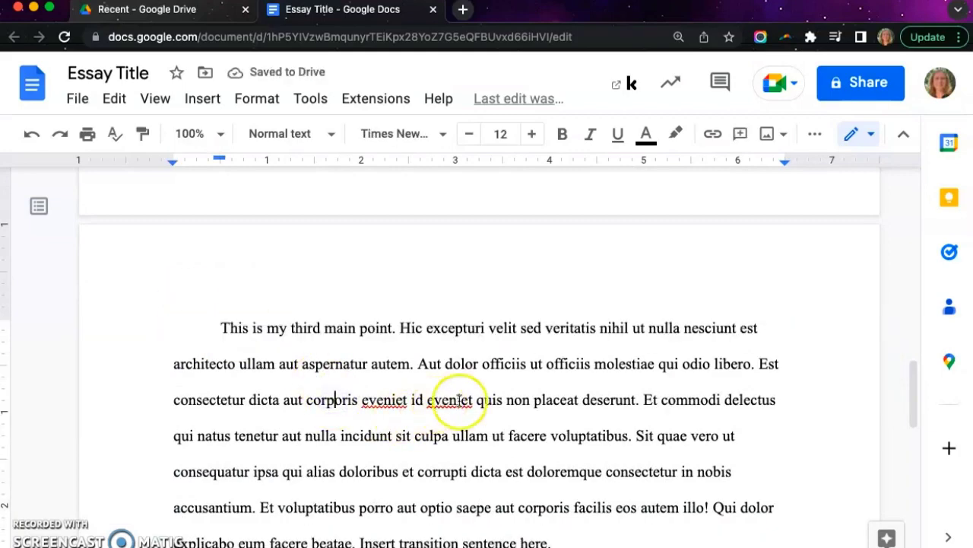
Add blank lines after the conclusion to start a new final page
{"action": "scroll", "coordinate": [459, 401], "scroll_direction": "up", "scroll_amount": 10}
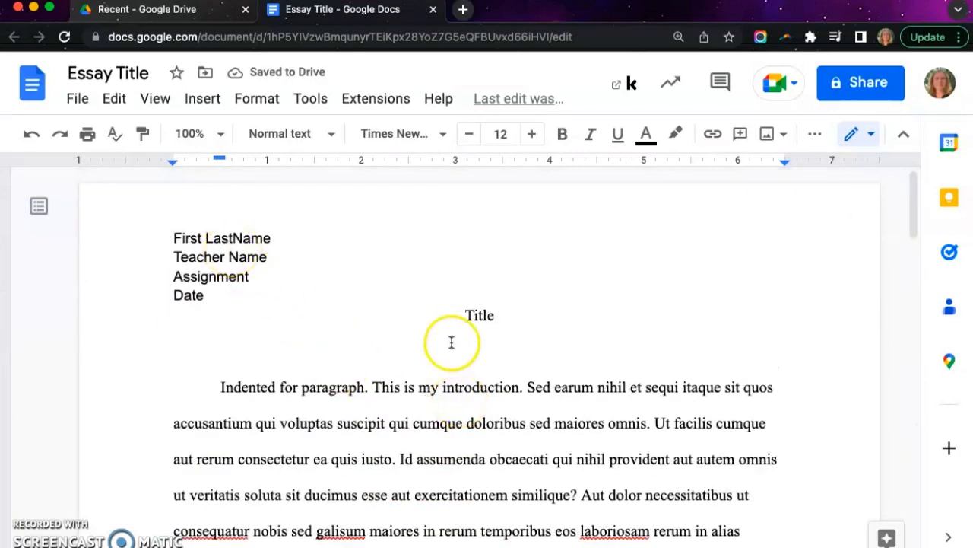
{"action": "scroll", "coordinate": [452, 343], "scroll_direction": "down", "scroll_amount": 13}
{"action": "scroll", "coordinate": [452, 343], "scroll_direction": "down", "scroll_amount": 7}
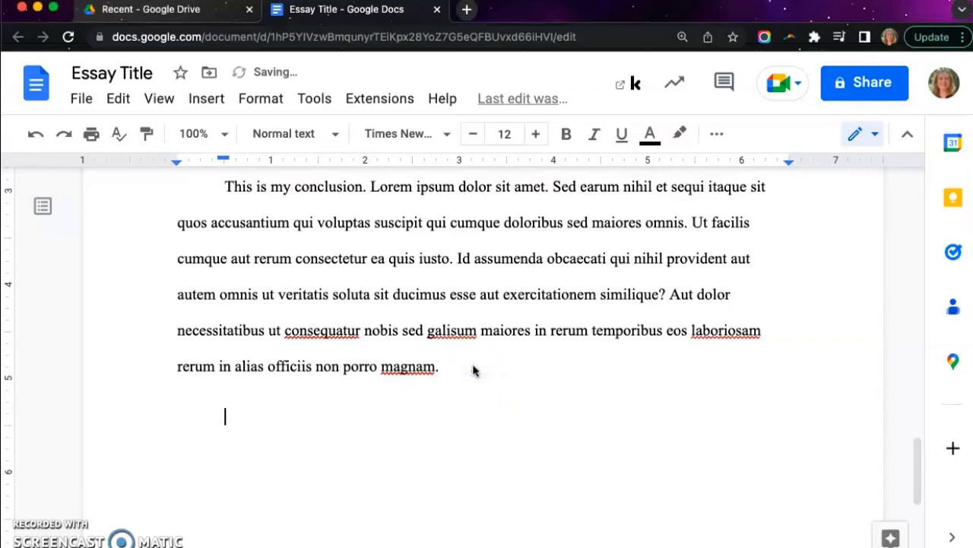
{"action": "key", "text": "Return"}
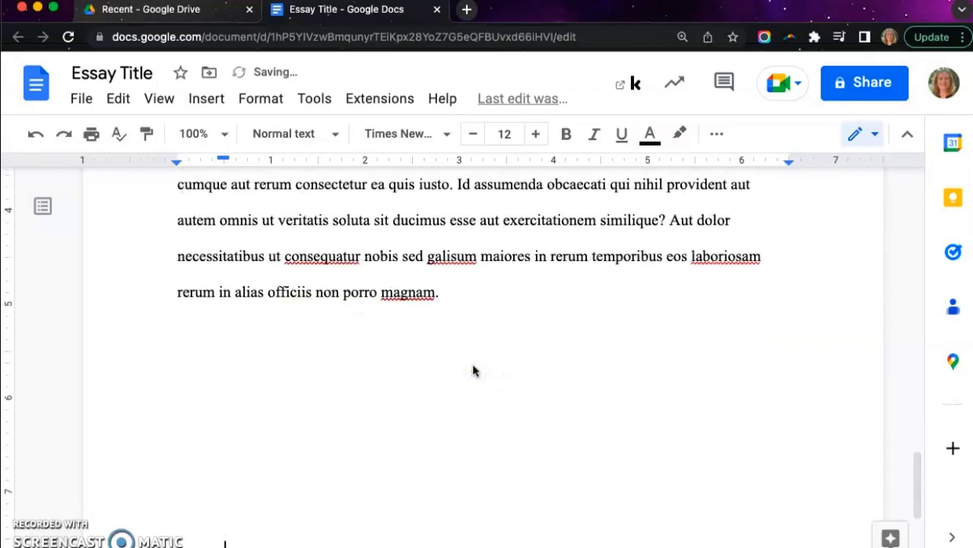
{"action": "key", "text": "Return"}
{"action": "key", "text": "Return"}
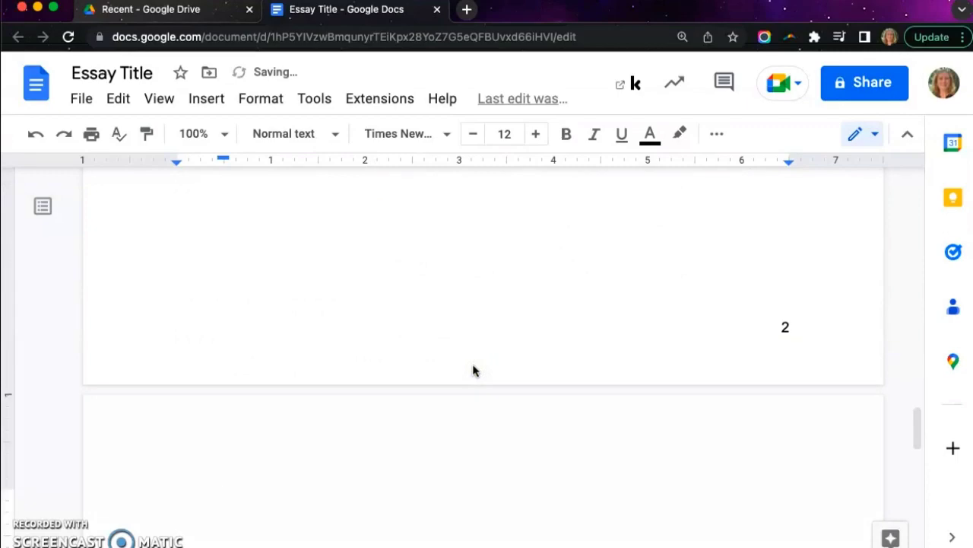
{"action": "left_click", "coordinate": [318, 100]}
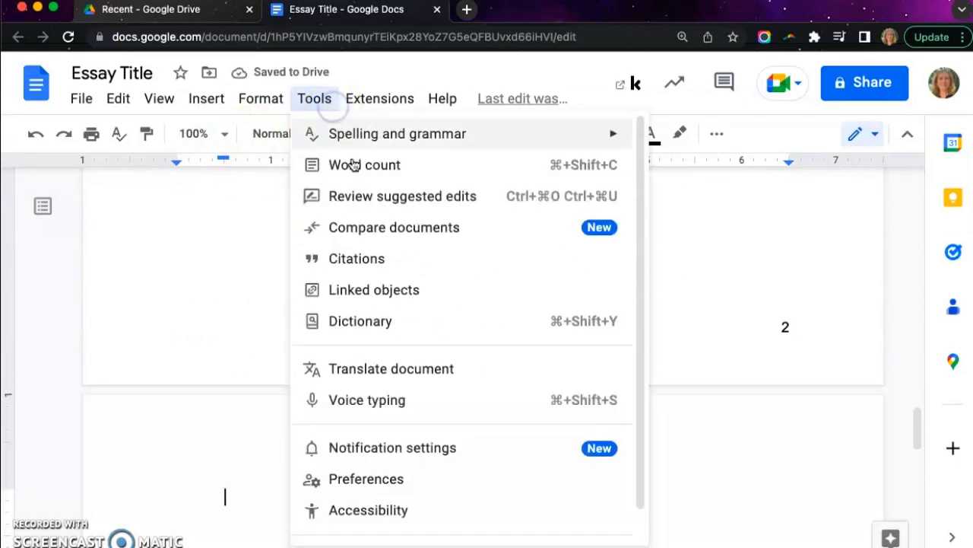
{"action": "left_click", "coordinate": [373, 260]}
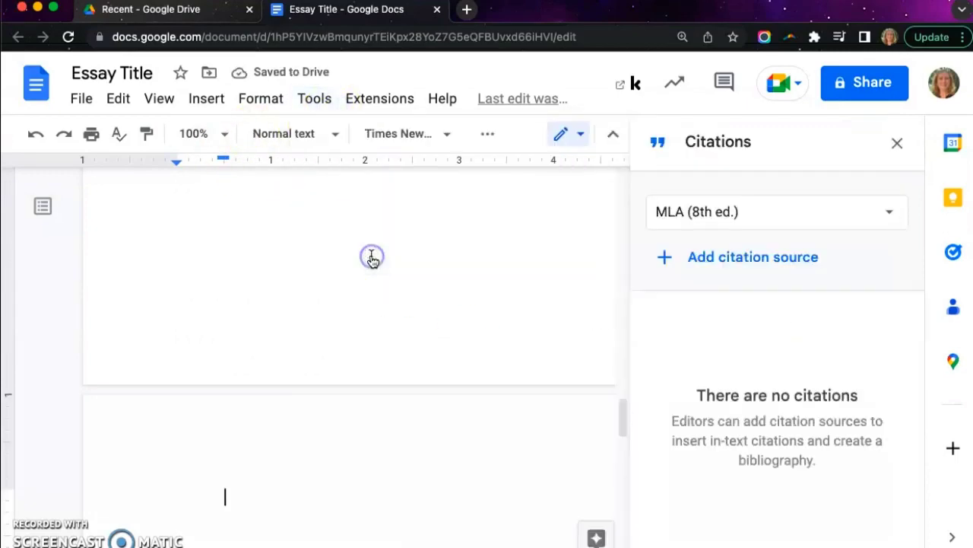
{"action": "left_click", "coordinate": [706, 258]}
{"action": "left_click", "coordinate": [706, 236]}
{"action": "left_click", "coordinate": [706, 344]}
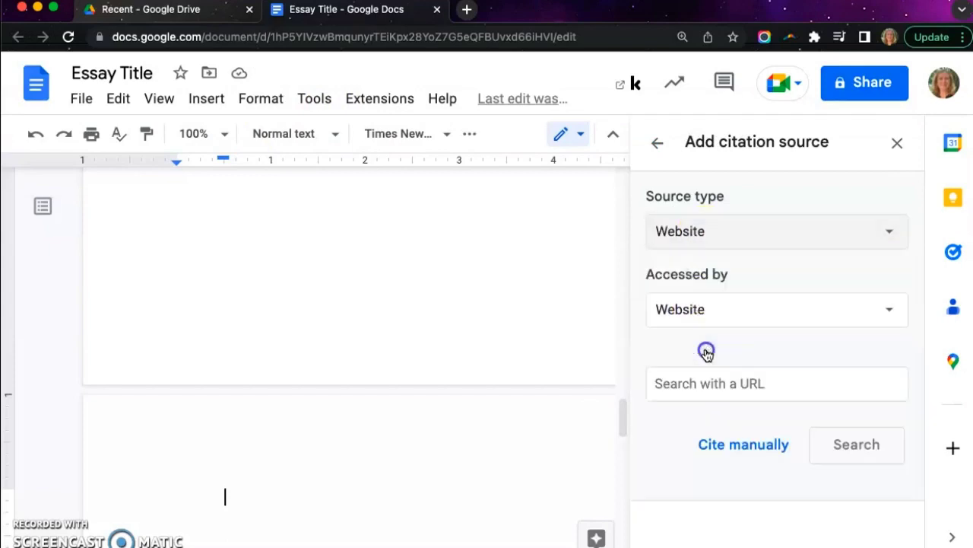
{"action": "left_click", "coordinate": [695, 377]}
{"action": "type", "text": "www.google.com"}
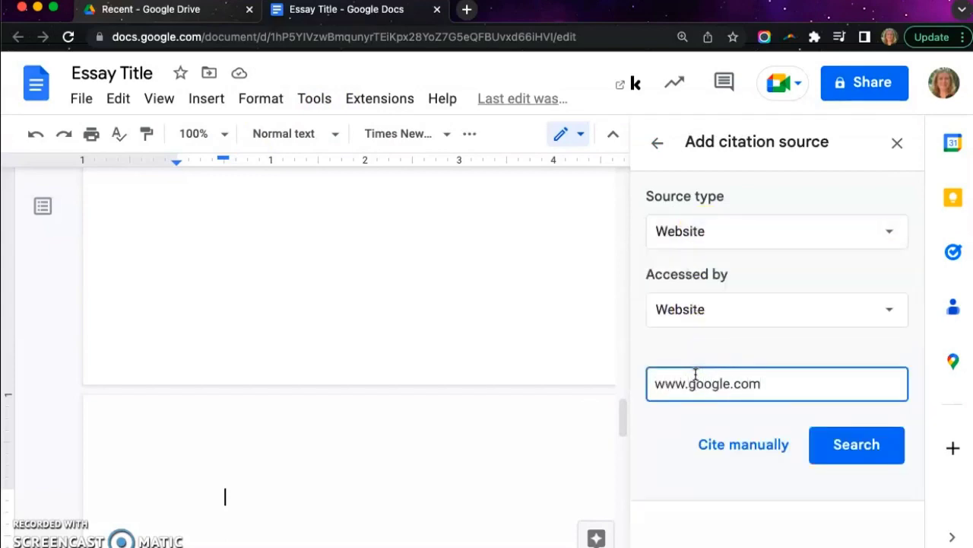
{"action": "left_click", "coordinate": [856, 448]}
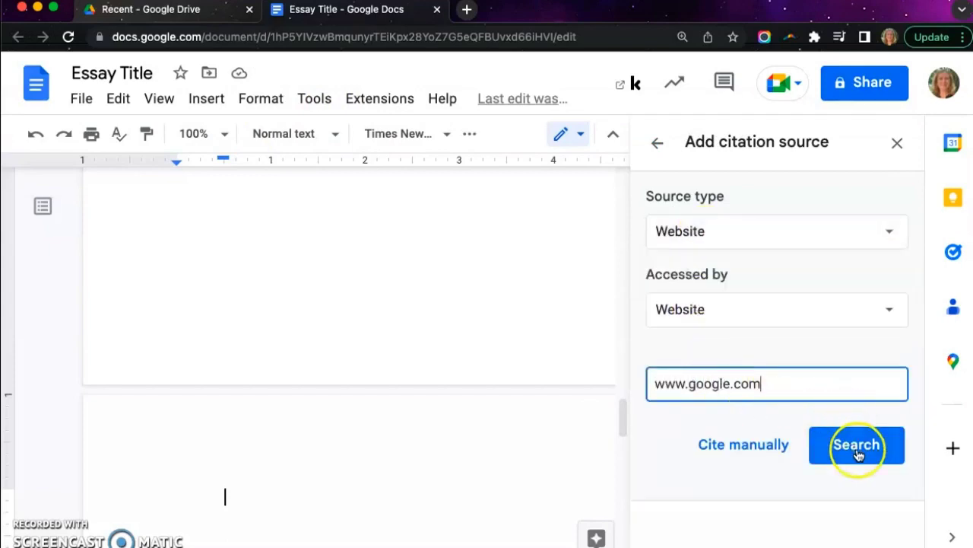
{"action": "left_click", "coordinate": [688, 536]}
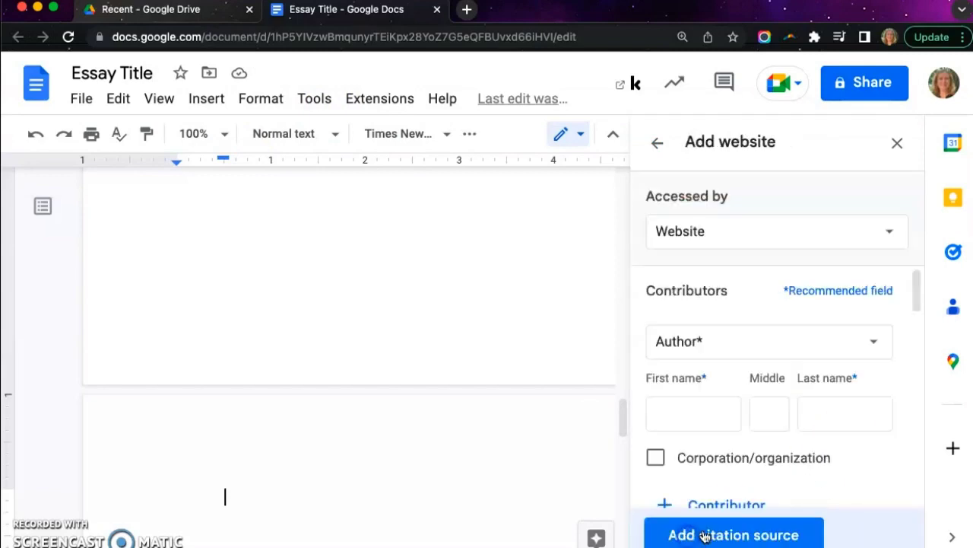
{"action": "left_click", "coordinate": [707, 536]}
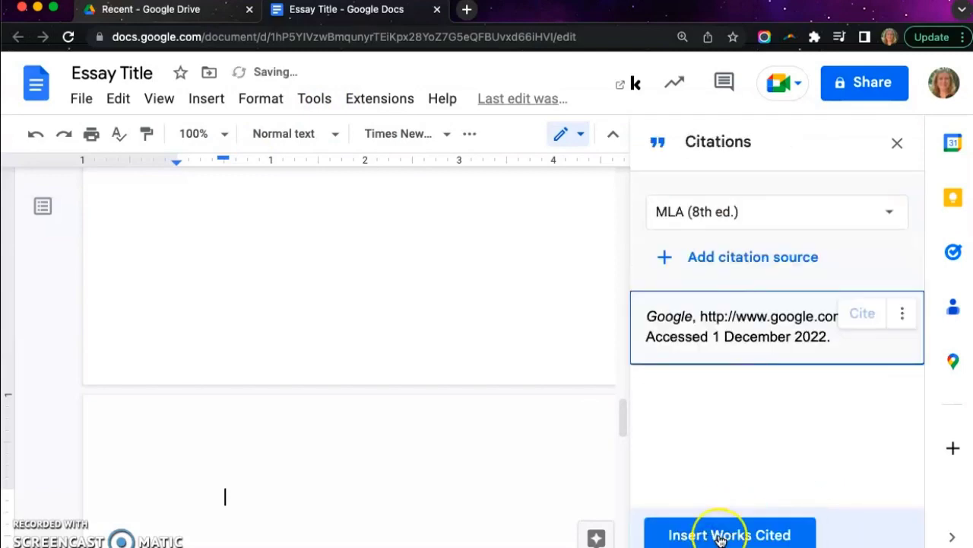
{"action": "left_click", "coordinate": [721, 536]}
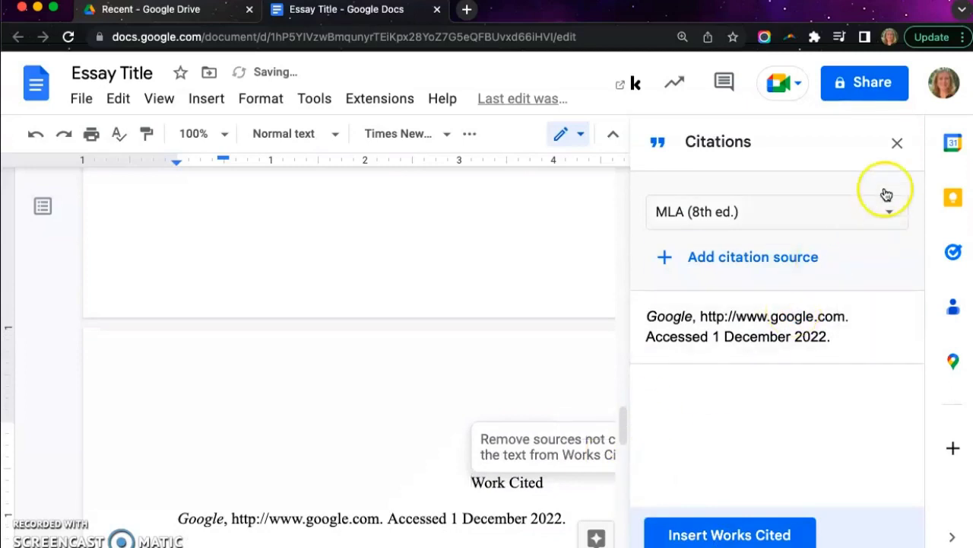
{"action": "left_click", "coordinate": [897, 142]}
Delete the blank line above the heading and change 'Work Cited' to 'Works Cited'
{"action": "left_click", "coordinate": [485, 394]}
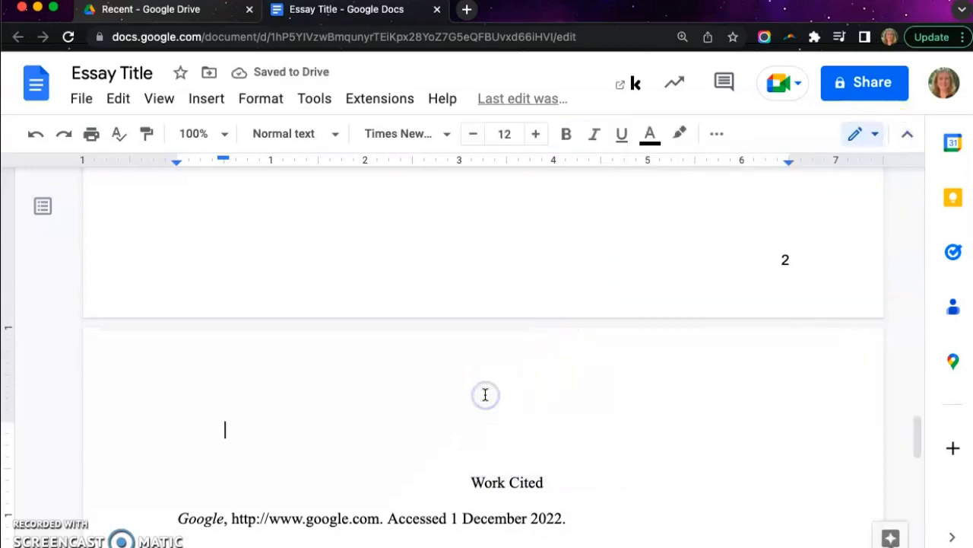
{"action": "key", "text": "BackSpace"}
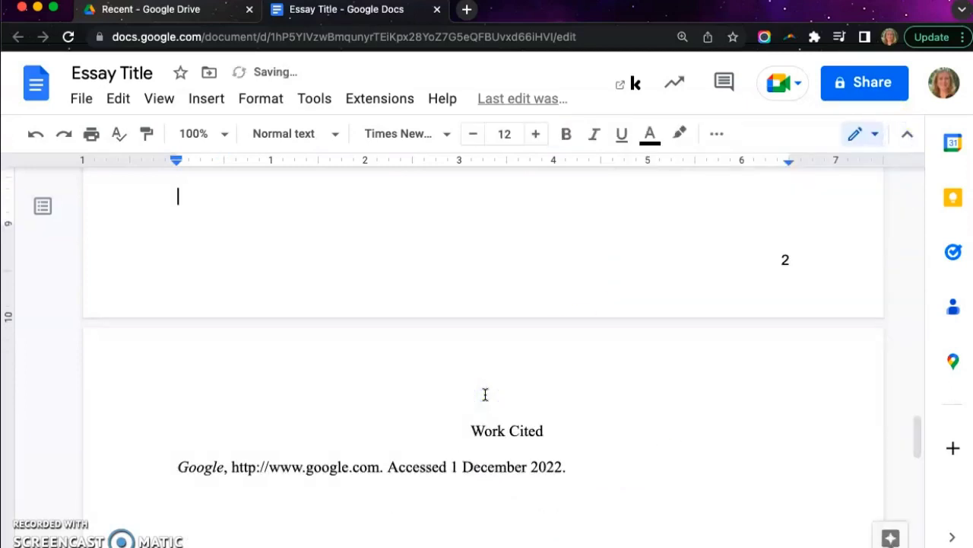
{"action": "left_click", "coordinate": [502, 425]}
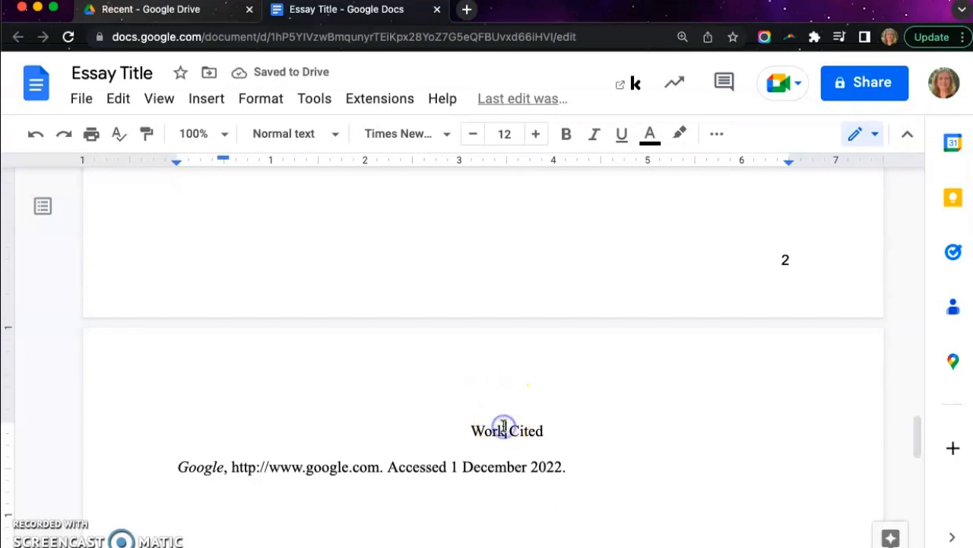
{"action": "type", "text": "s"}
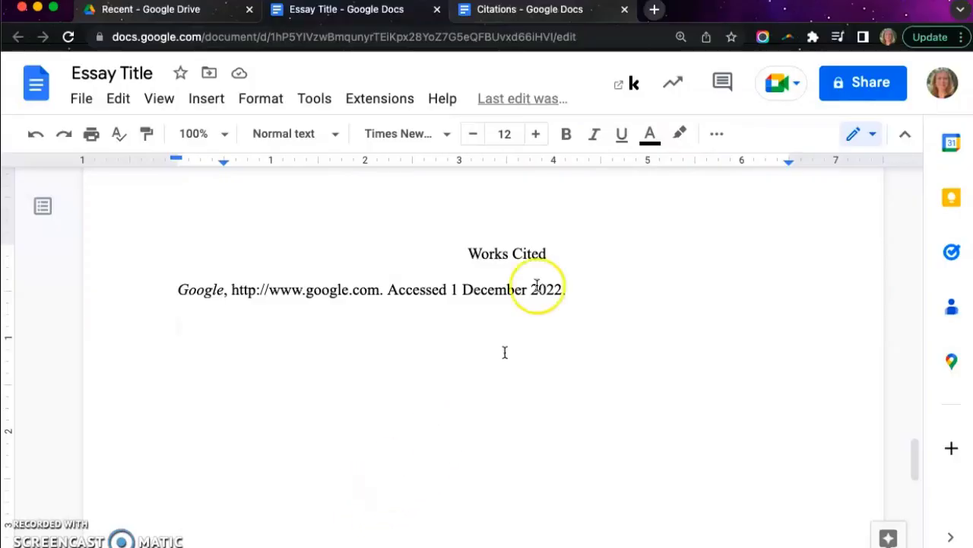
Copy the Gale and EBSCOhost citations from the Citations document and paste them below the Google entry
{"action": "left_click", "coordinate": [533, 12]}
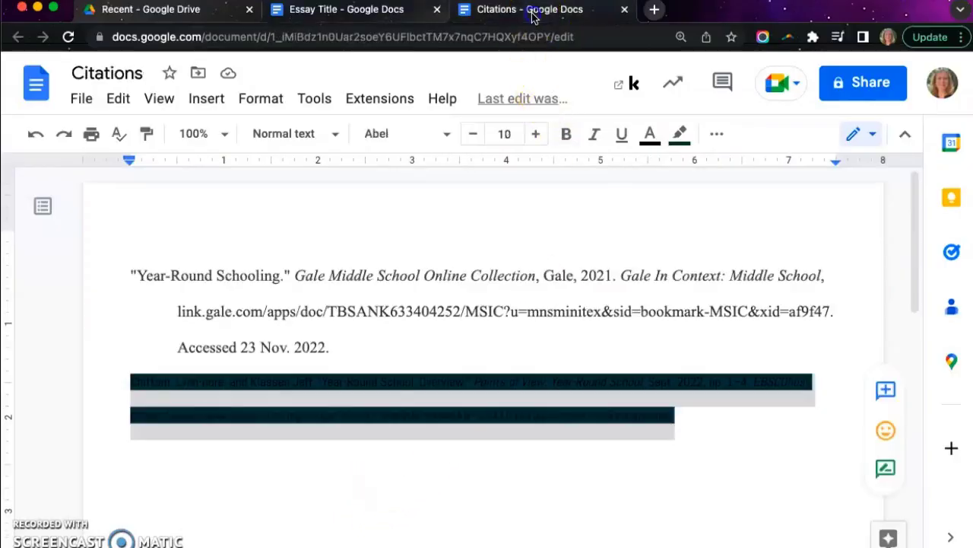
{"action": "right_click", "coordinate": [699, 418]}
{"action": "left_click_drag", "start_coordinate": [699, 419], "coordinate": [126, 276]}
{"action": "right_click", "coordinate": [232, 274]}
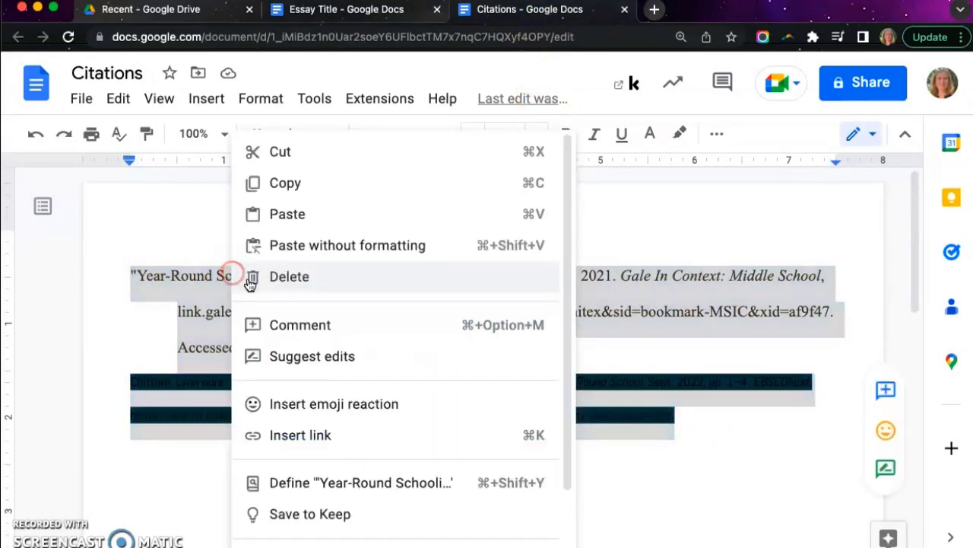
{"action": "left_click", "coordinate": [273, 179]}
{"action": "left_click", "coordinate": [342, 12]}
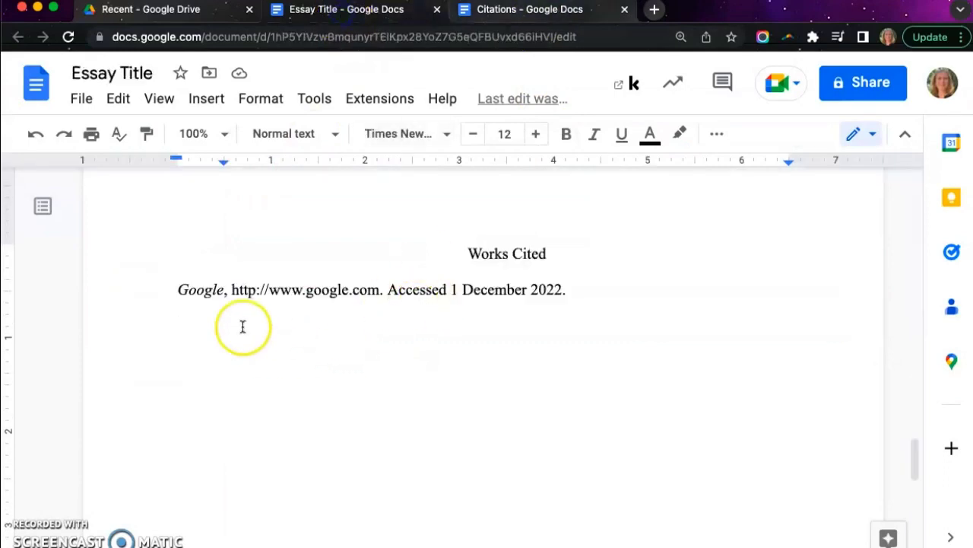
{"action": "key", "text": "super+v"}
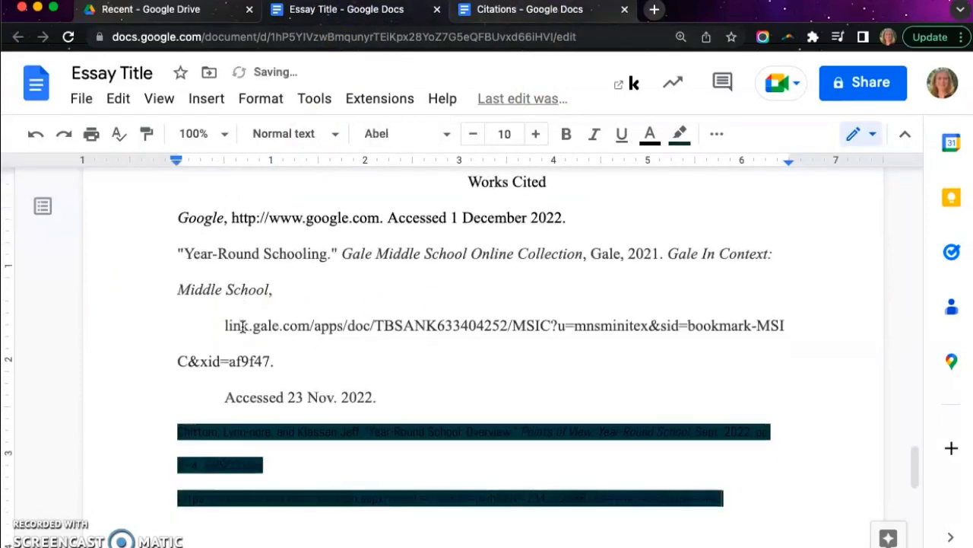
{"action": "left_click", "coordinate": [630, 469]}
Format all Works Cited entries as Times New Roman 12, black text, with no highlight
{"action": "left_click_drag", "start_coordinate": [748, 497], "coordinate": [190, 234]}
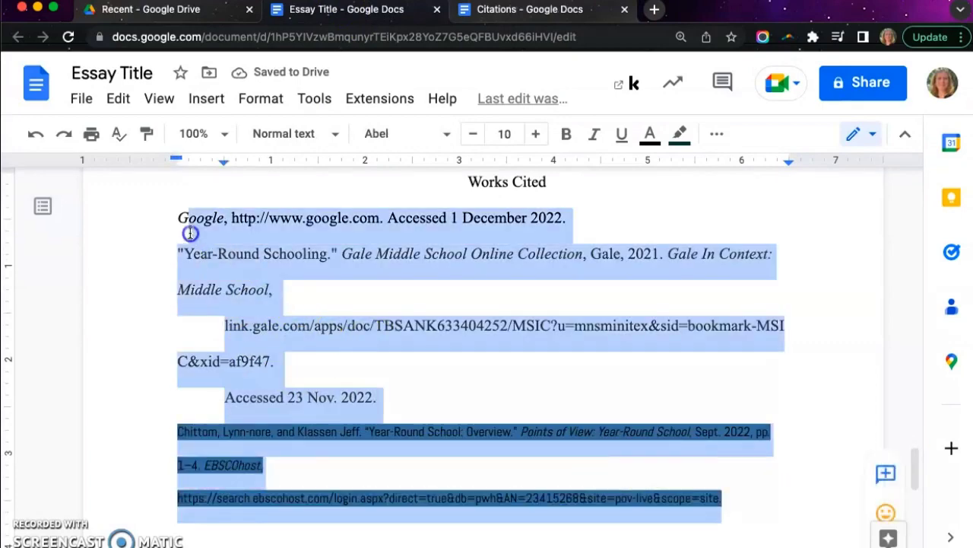
{"action": "left_click", "coordinate": [419, 136]}
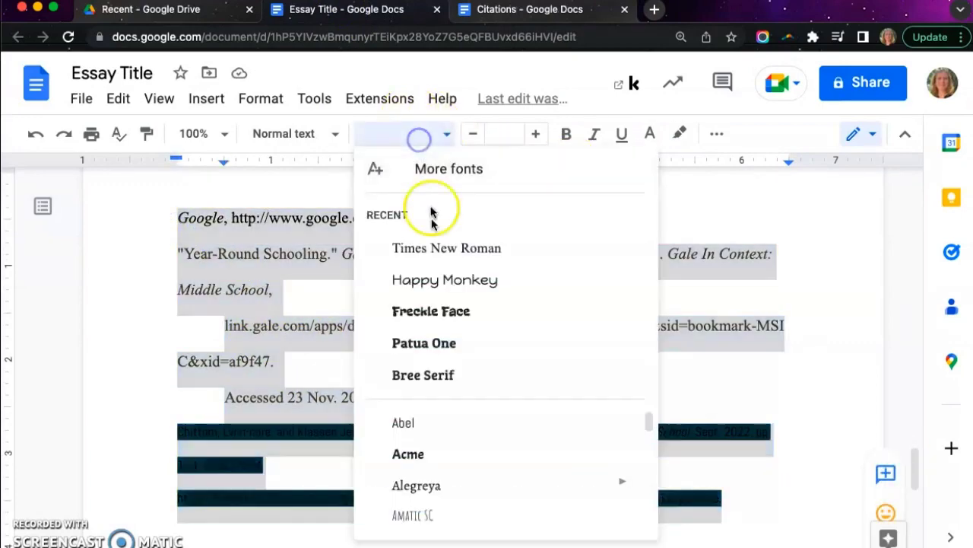
{"action": "left_click", "coordinate": [434, 249]}
{"action": "left_click", "coordinate": [506, 134]}
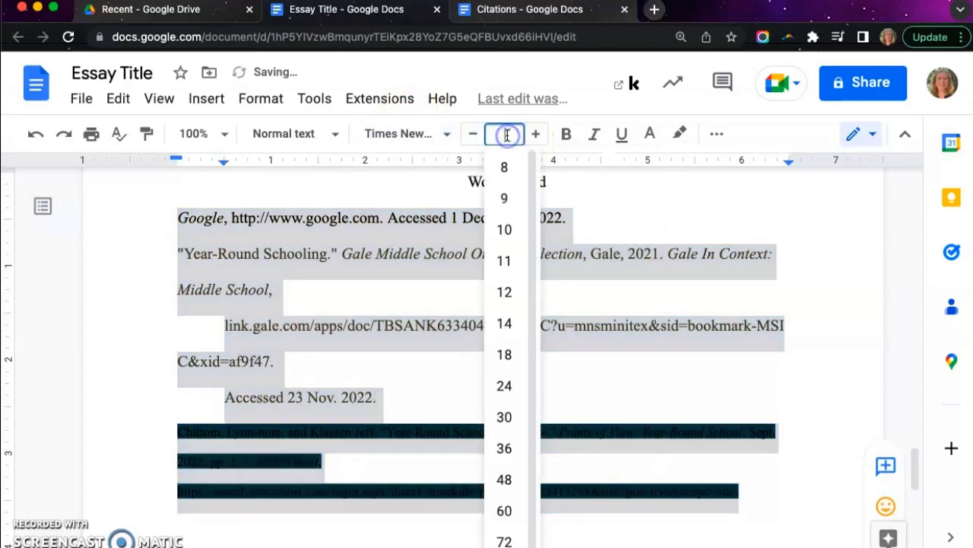
{"action": "left_click", "coordinate": [514, 288]}
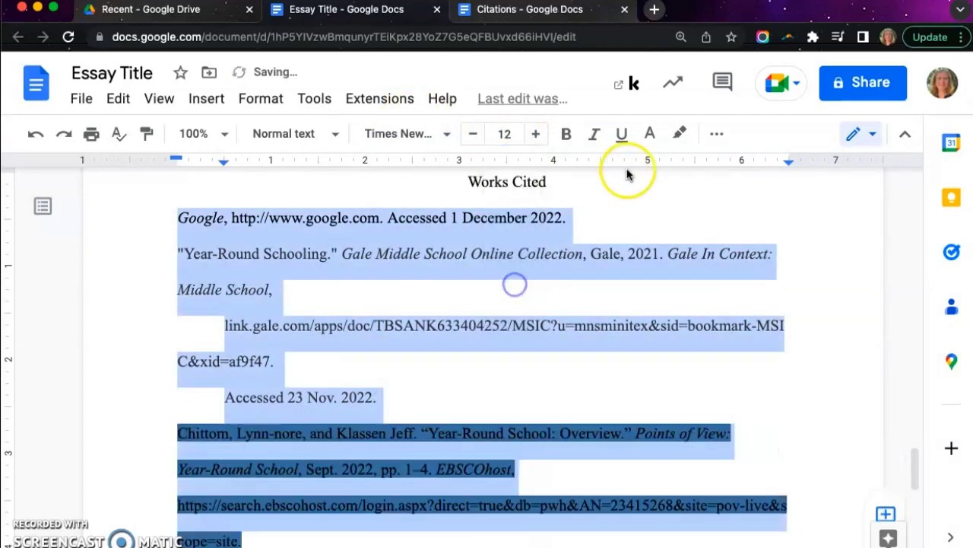
{"action": "left_click", "coordinate": [674, 136]}
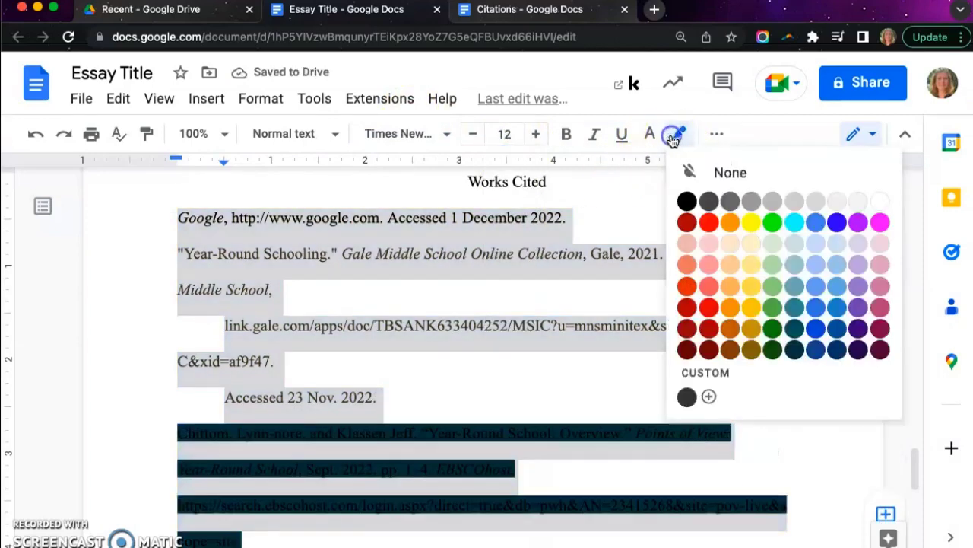
{"action": "left_click", "coordinate": [717, 170]}
{"action": "left_click", "coordinate": [653, 134]}
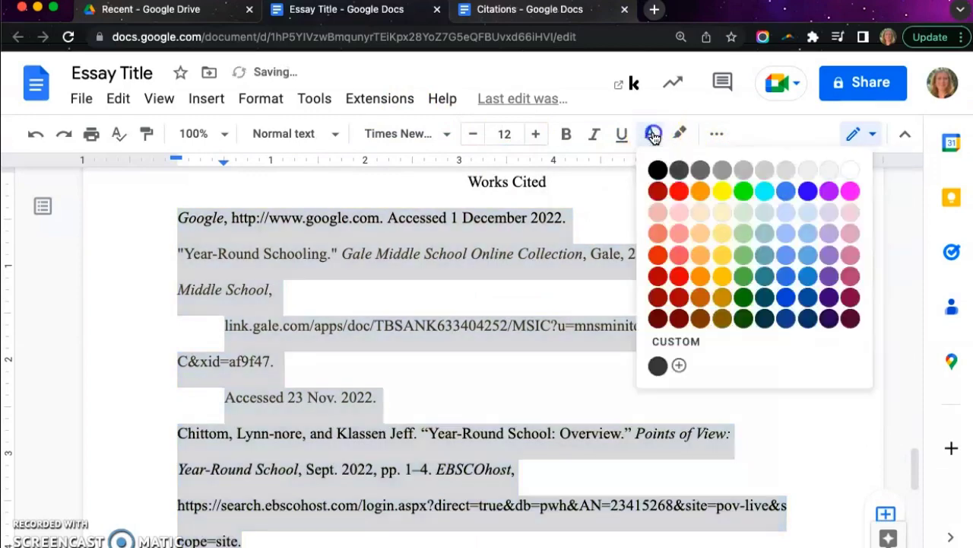
{"action": "left_click", "coordinate": [658, 170]}
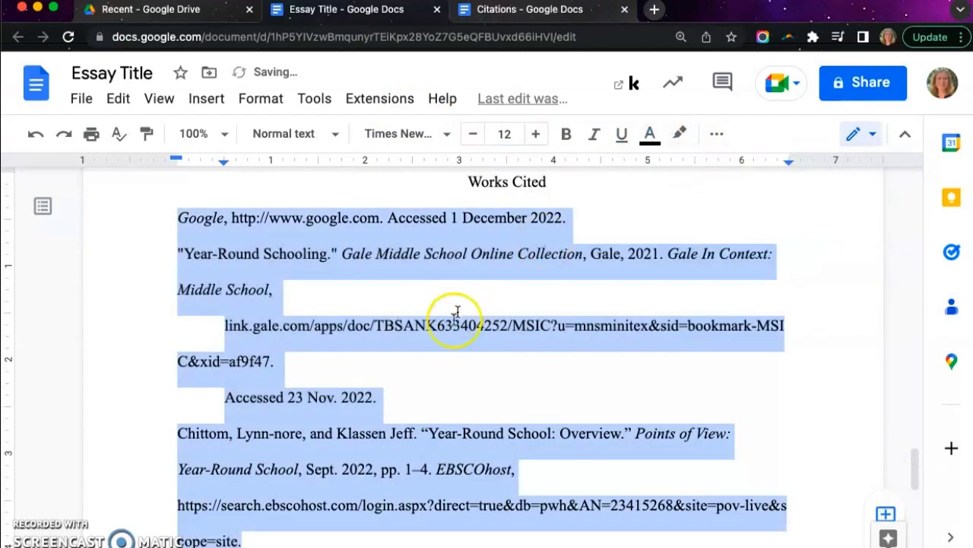
{"action": "left_click", "coordinate": [412, 378]}
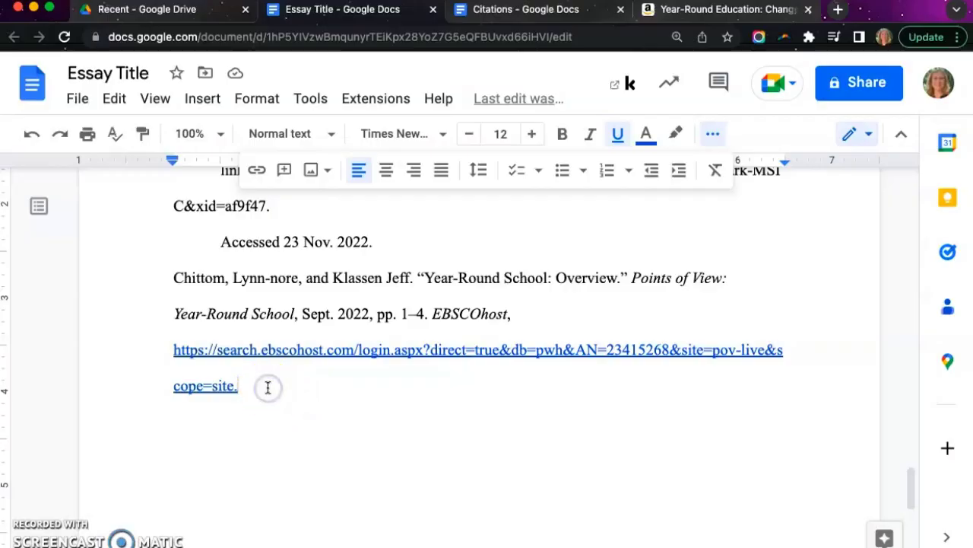
Add an empty line after the EBSCOhost citation at the end of the Works Cited list
{"action": "left_click", "coordinate": [267, 388]}
{"action": "key", "text": "Return"}
Look up the Year-round Education book by pasted ISBN as a Print Book citation source
{"action": "left_click", "coordinate": [302, 99]}
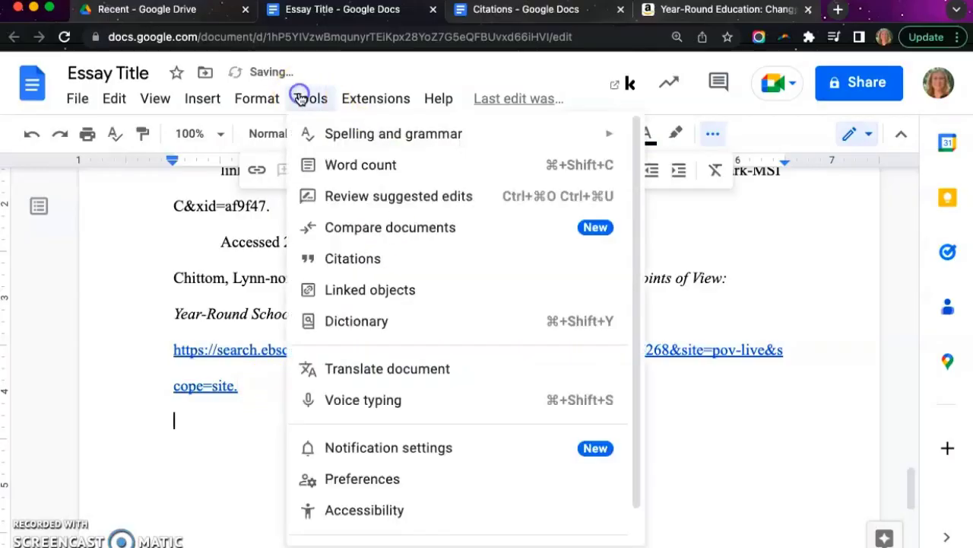
{"action": "left_click", "coordinate": [377, 262]}
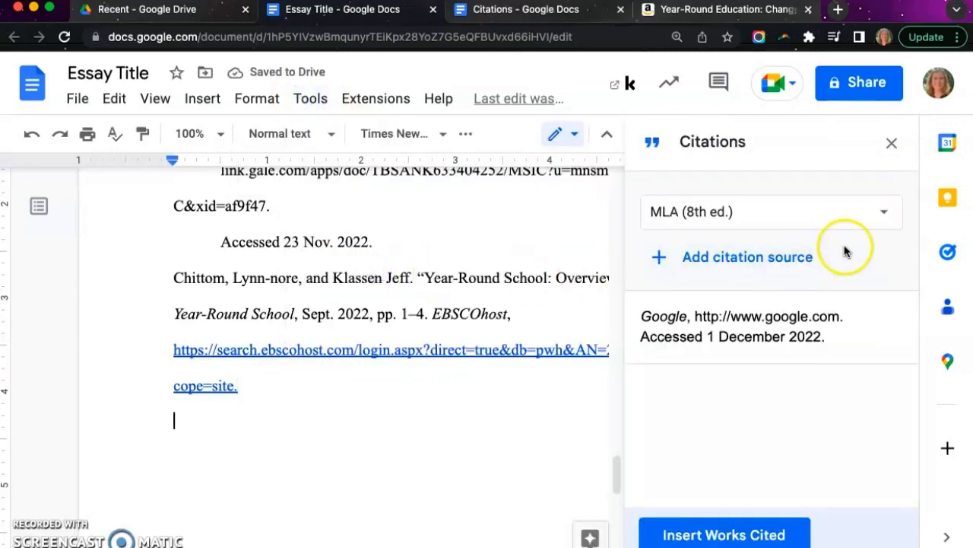
{"action": "left_click", "coordinate": [765, 258]}
{"action": "left_click", "coordinate": [730, 320]}
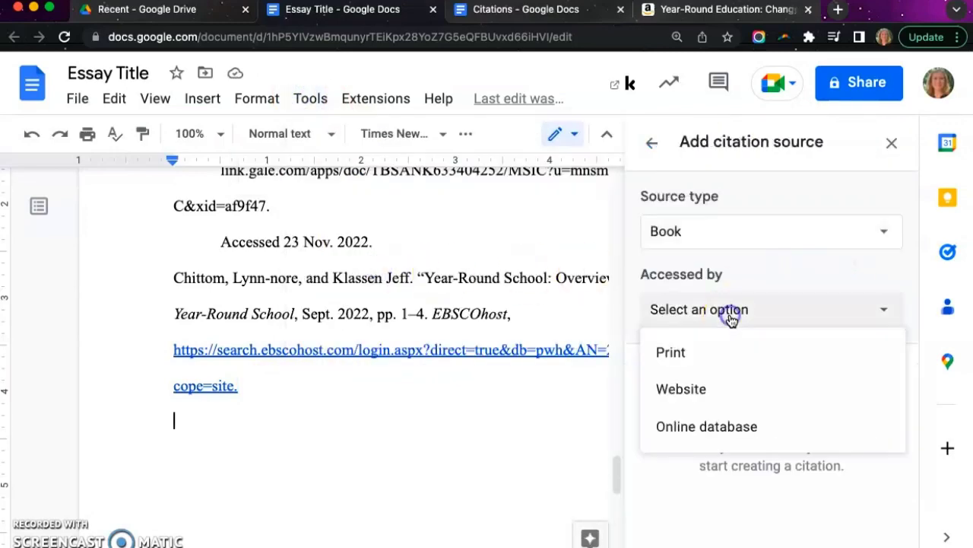
{"action": "left_click", "coordinate": [717, 359]}
{"action": "left_click", "coordinate": [704, 382]}
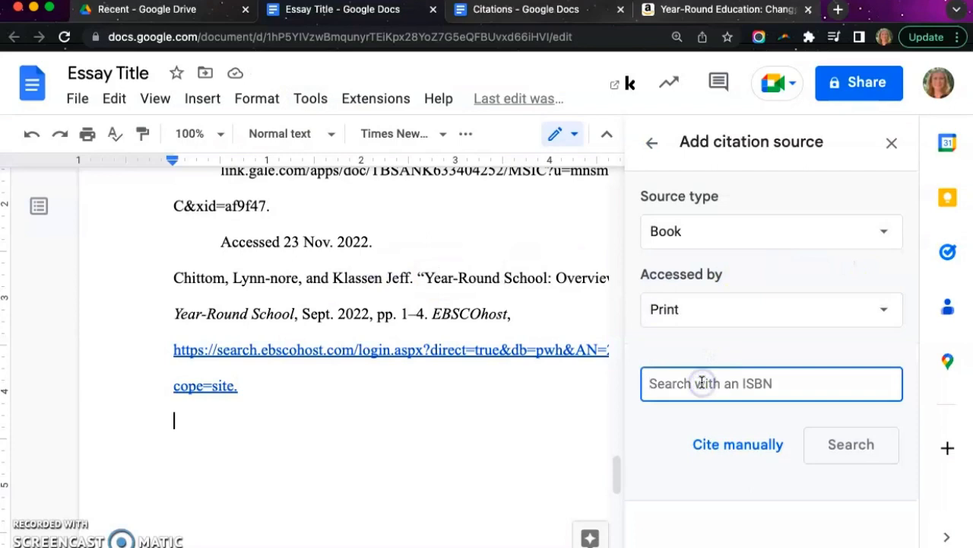
{"action": "key", "text": "super+v"}
{"action": "left_click", "coordinate": [873, 445]}
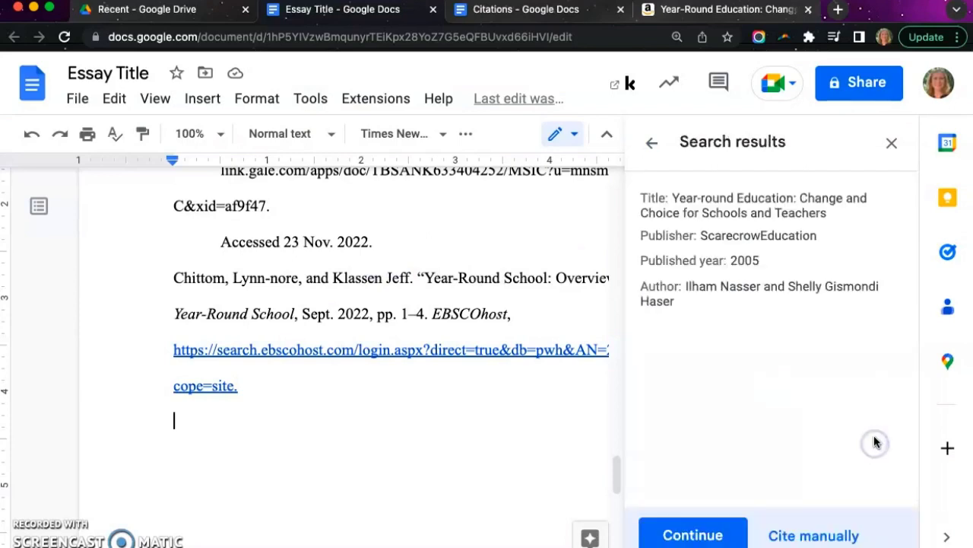
{"action": "left_click", "coordinate": [719, 523]}
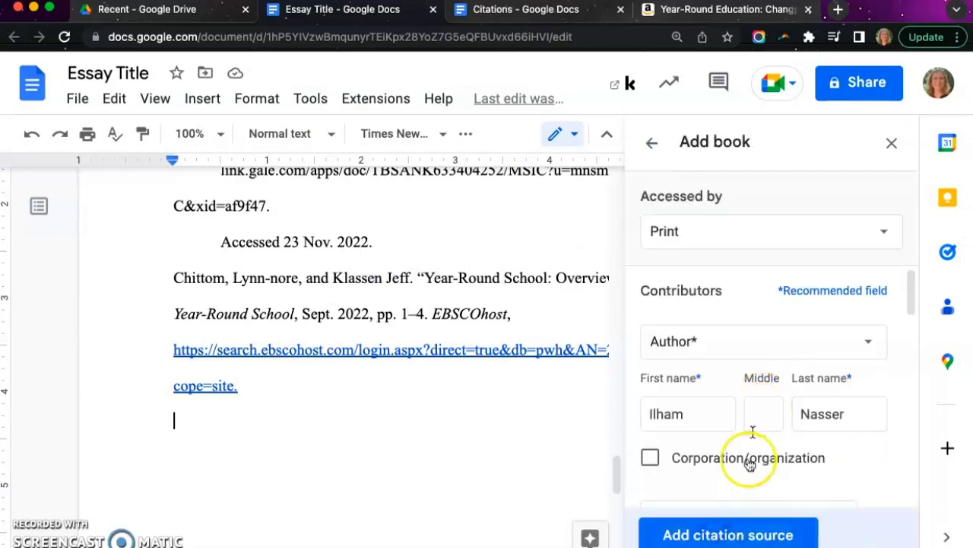
Save the book as a citation source and insert a generated Works Cited list
{"action": "left_click", "coordinate": [729, 533]}
{"action": "left_click", "coordinate": [712, 536]}
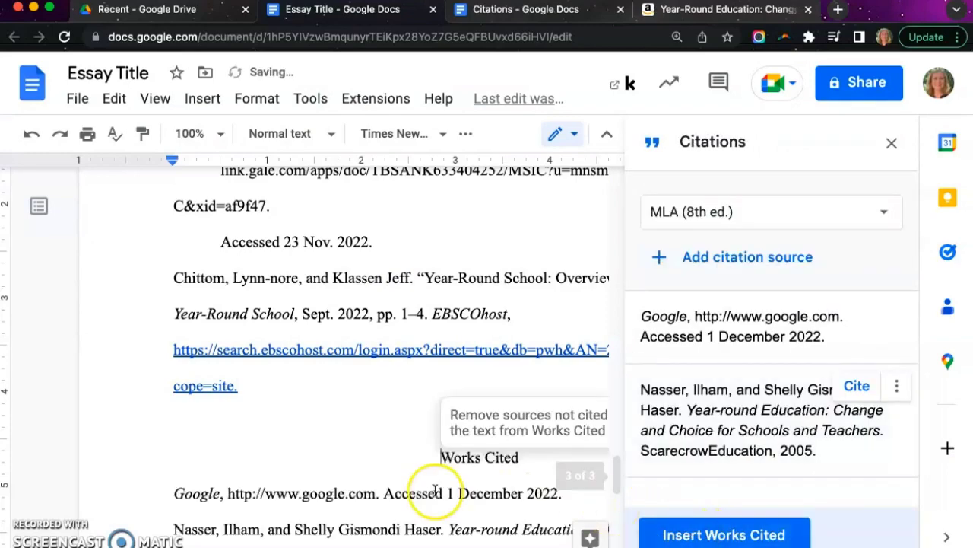
{"action": "left_click", "coordinate": [897, 147]}
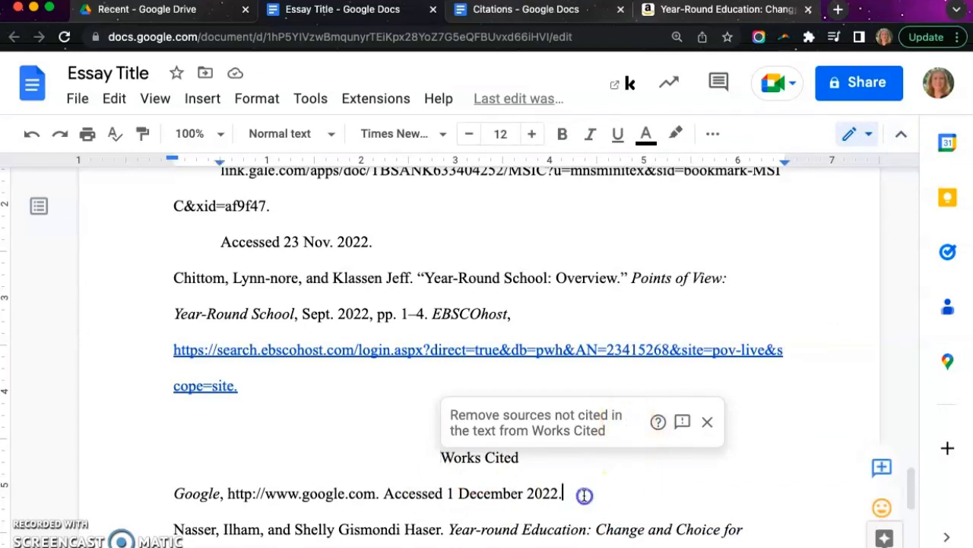
Delete the second Works Cited heading, its Google entry and the leftover empty line
{"action": "left_click_drag", "start_coordinate": [582, 495], "coordinate": [400, 466]}
{"action": "key", "text": "BackSpace"}
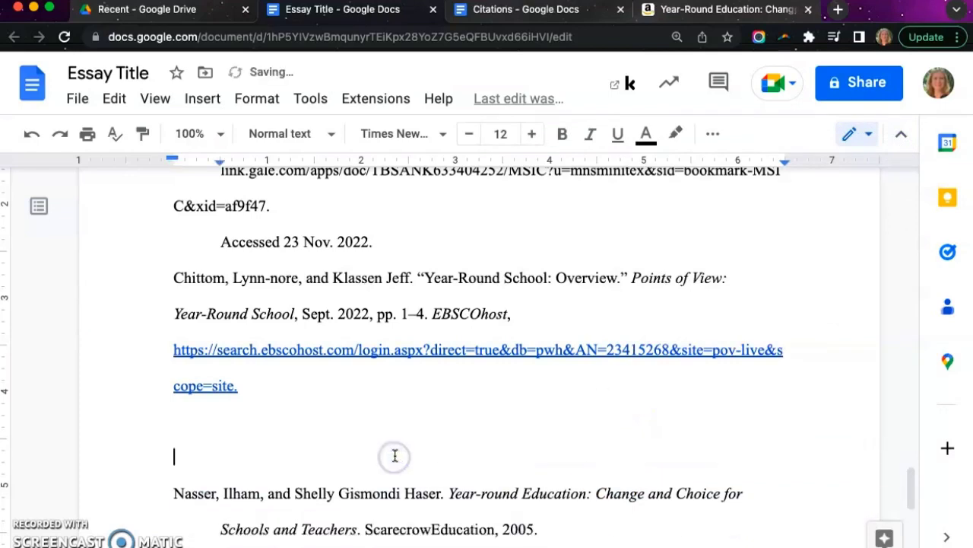
{"action": "key", "text": "BackSpace"}
{"action": "key", "text": "BackSpace"}
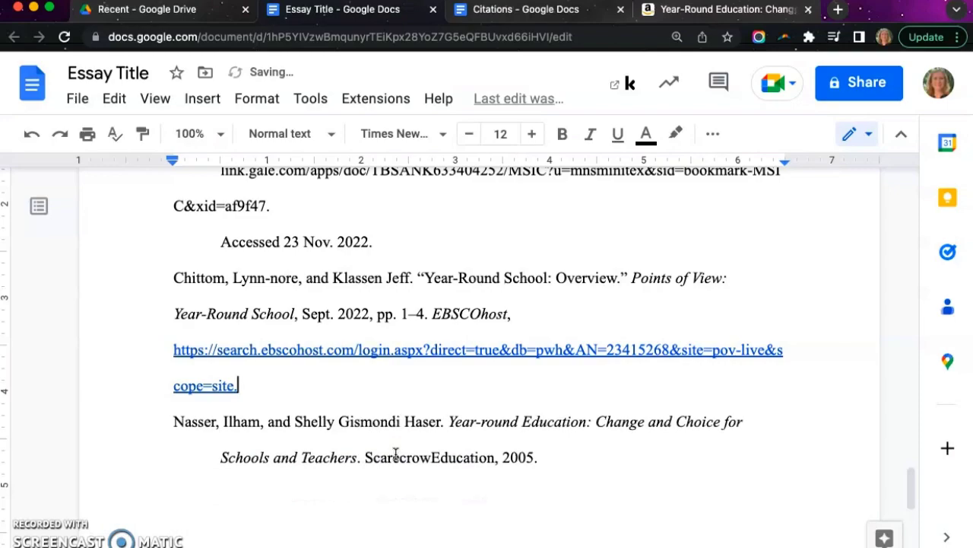
{"action": "scroll", "coordinate": [537, 278], "scroll_direction": "up", "scroll_amount": 3}
{"action": "scroll", "coordinate": [534, 279], "scroll_direction": "up", "scroll_amount": 1}
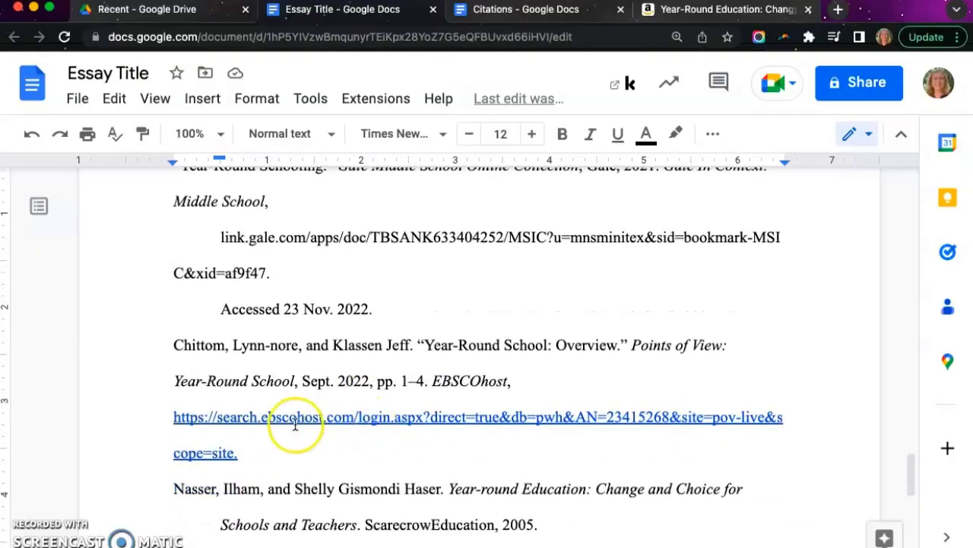
Move the EBSCOhost citation up to sit directly above the Year-Round Schooling entry
{"action": "left_click_drag", "start_coordinate": [172, 344], "coordinate": [260, 448]}
{"action": "key", "text": "ctrl+c"}
{"action": "key", "text": "BackSpace"}
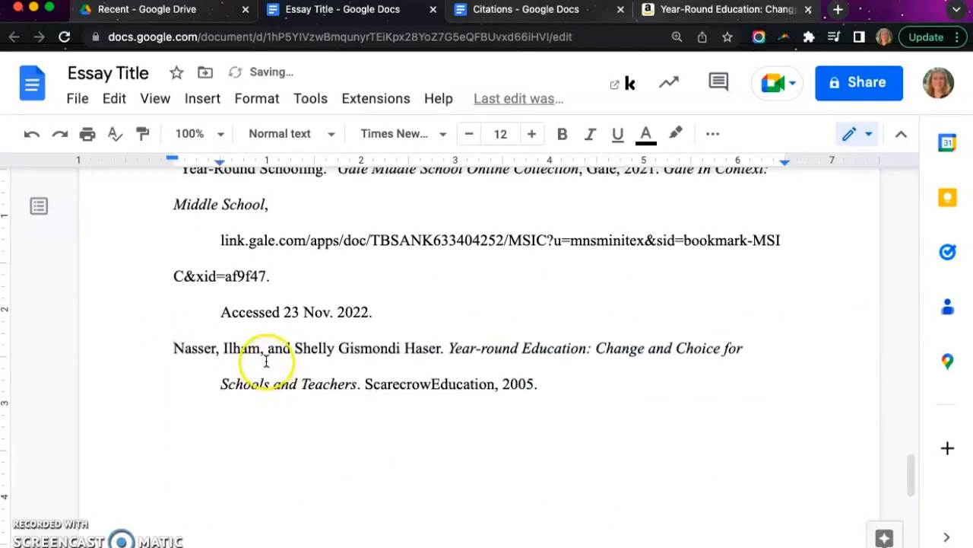
{"action": "scroll", "coordinate": [220, 327], "scroll_direction": "up", "scroll_amount": 3}
{"action": "left_click", "coordinate": [157, 281]}
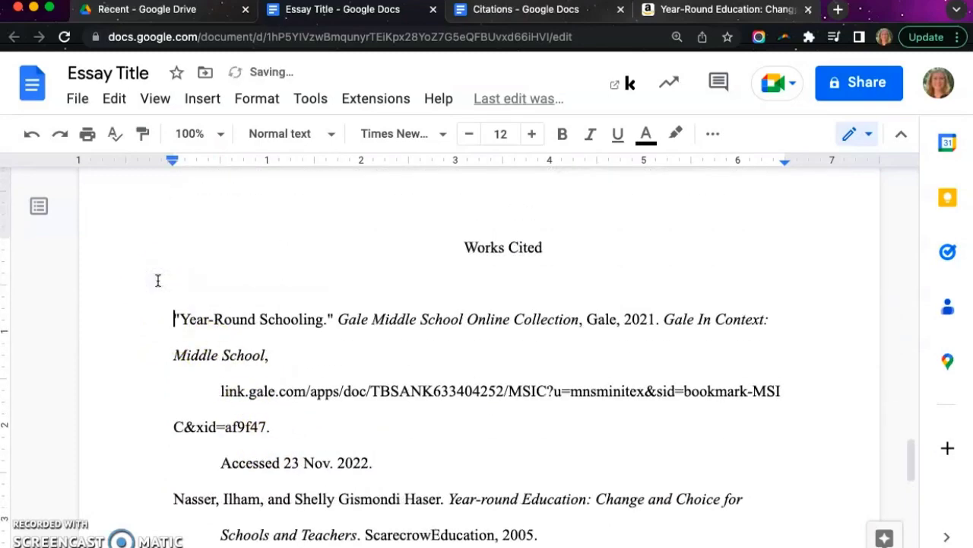
{"action": "key", "text": "Return"}
{"action": "key", "text": "Up"}
{"action": "key", "text": "ctrl+v"}
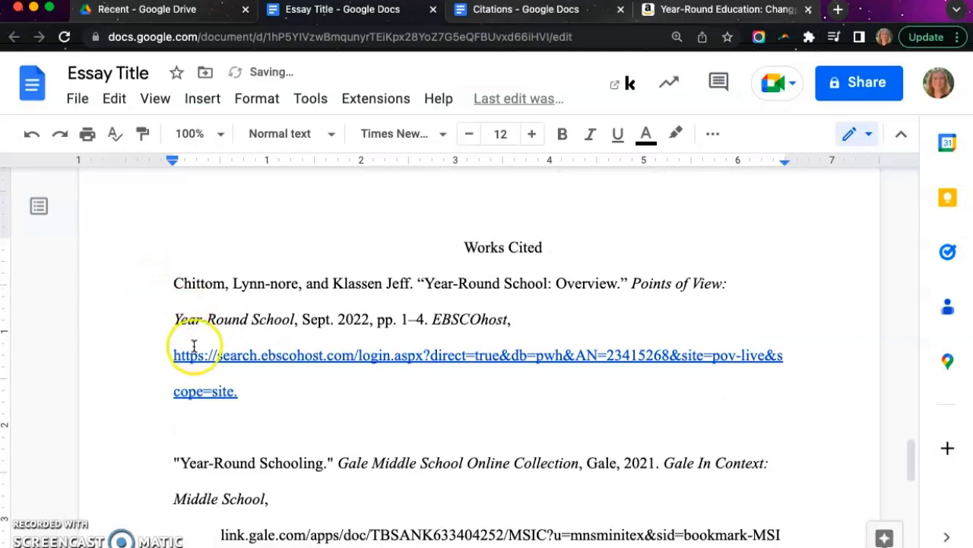
{"action": "key", "text": "BackSpace"}
Cut the Year-round Education book citation and paste it above the Year-Round Schooling entry
{"action": "scroll", "coordinate": [292, 393], "scroll_direction": "down", "scroll_amount": 2}
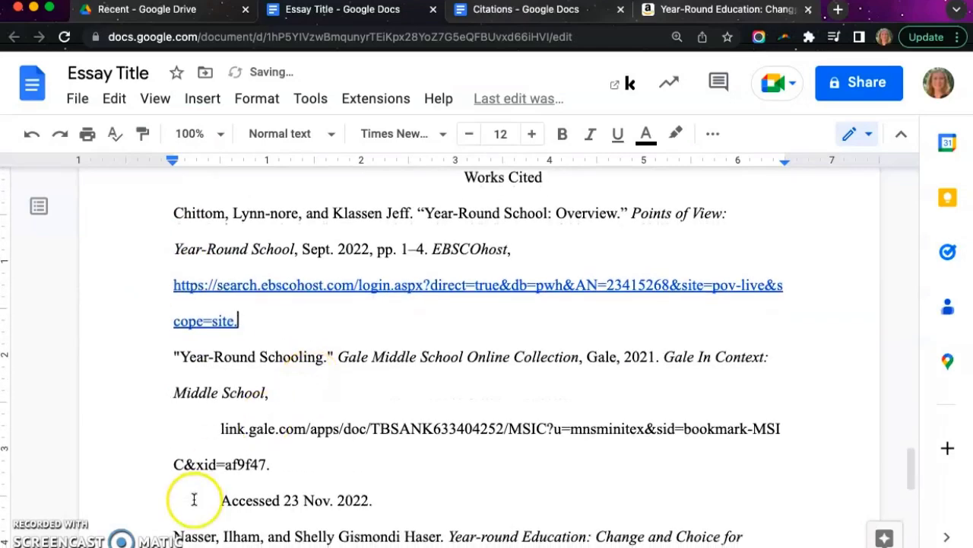
{"action": "scroll", "coordinate": [182, 502], "scroll_direction": "down", "scroll_amount": 1}
{"action": "left_click_drag", "start_coordinate": [174, 508], "coordinate": [566, 540]}
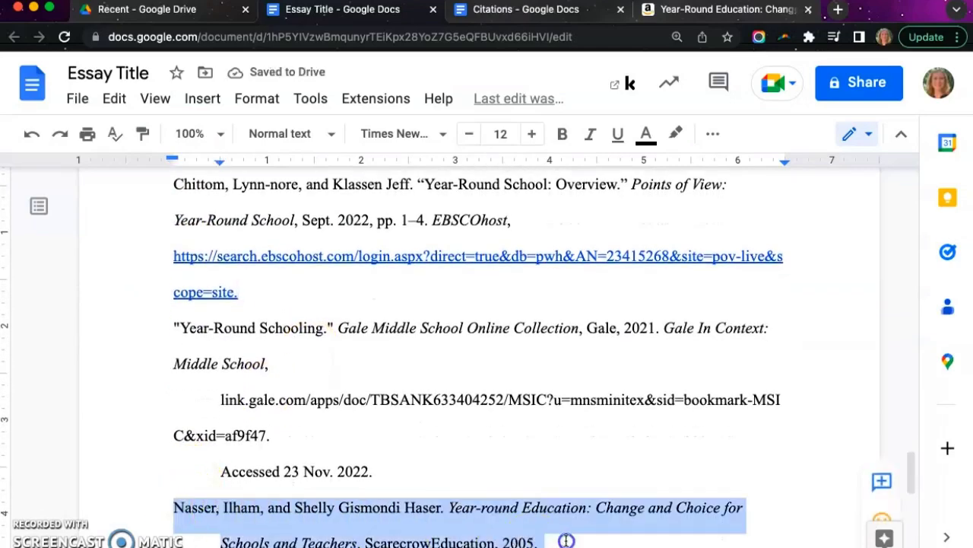
{"action": "key", "text": "ctrl+x"}
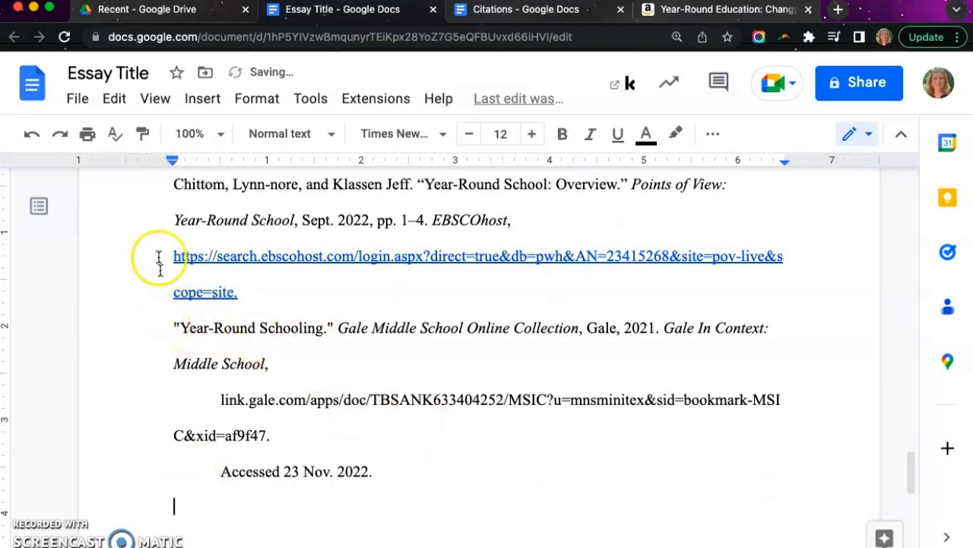
{"action": "left_click", "coordinate": [169, 326]}
{"action": "key", "text": "Return"}
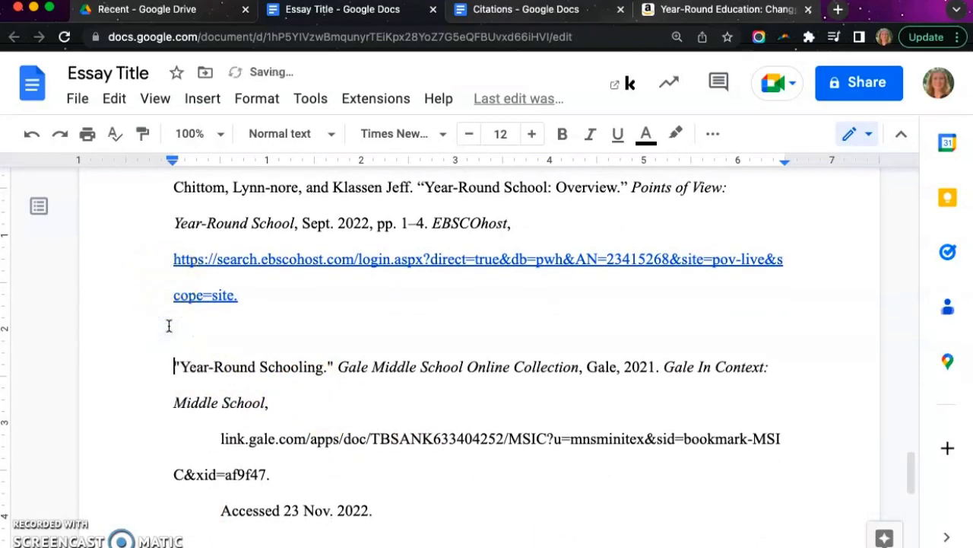
{"action": "key", "text": "Up"}
{"action": "left_click", "coordinate": [169, 325]}
{"action": "key", "text": "ctrl+v"}
{"action": "key", "text": "BackSpace"}
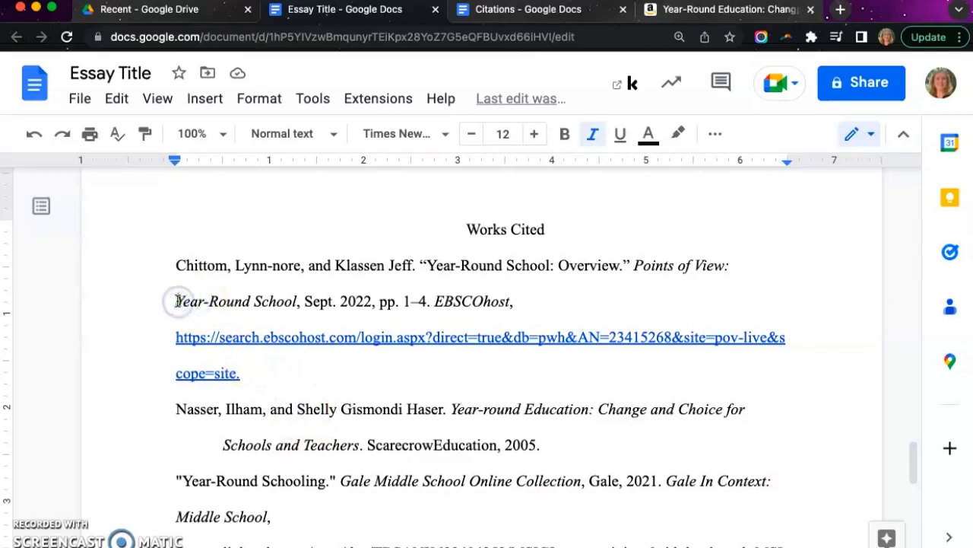
Indent the first entry's continuation and link lines to form a hanging indent
{"action": "key", "text": "Tab"}
{"action": "key", "text": "Down"}
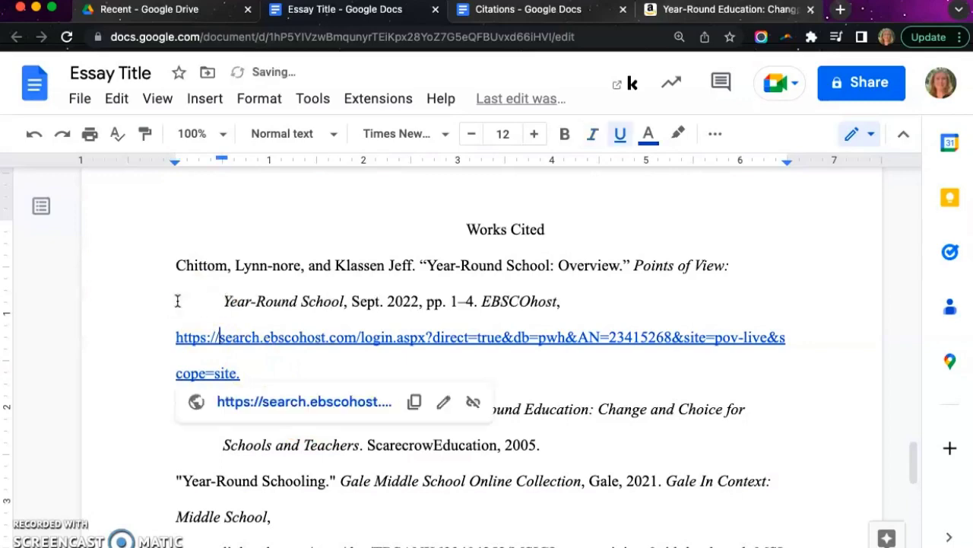
{"action": "key", "text": "Tab"}
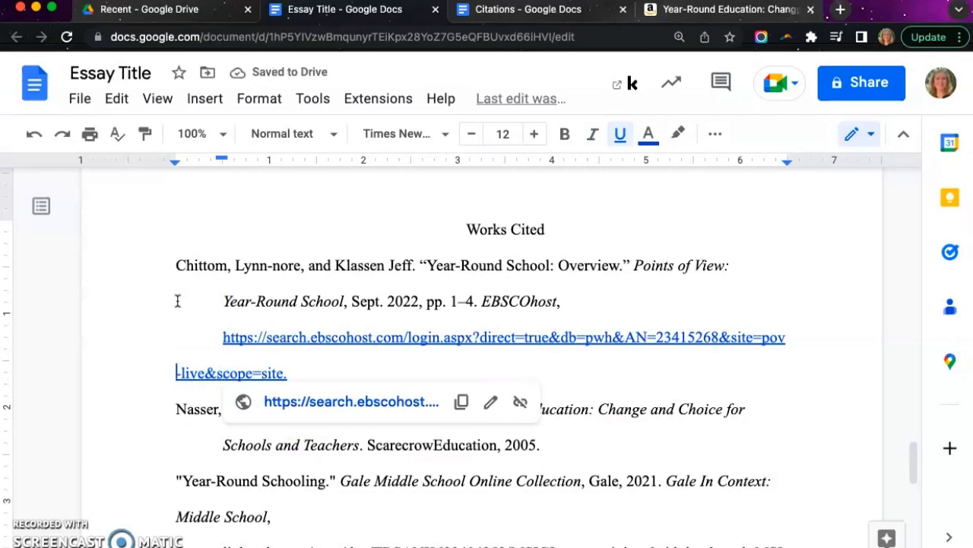
{"action": "key", "text": "Tab"}
Hanging-indent the Gale entry's continuation lines and join 'Accessed 23 Nov. 2022.' onto the line above
{"action": "left_click", "coordinate": [195, 409]}
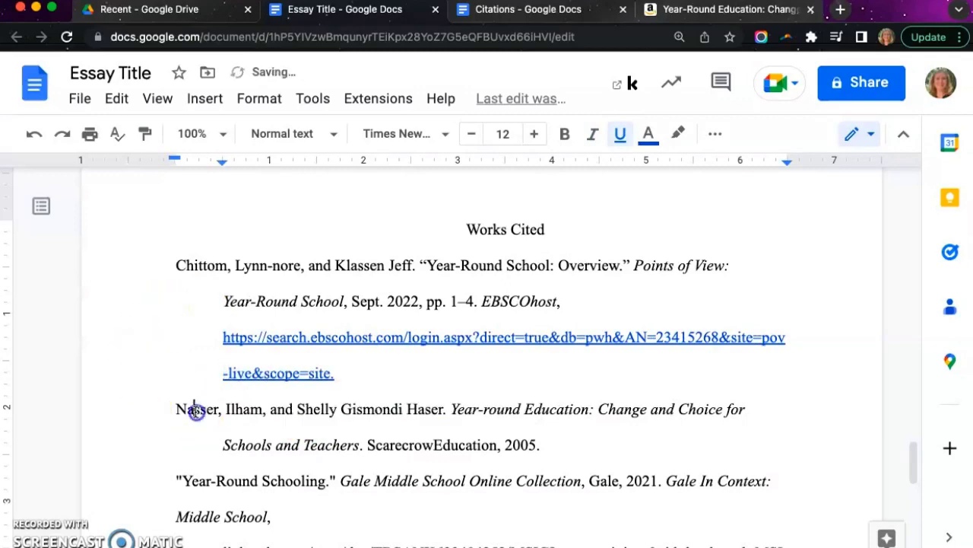
{"action": "scroll", "coordinate": [195, 406], "scroll_direction": "down", "scroll_amount": 2}
{"action": "scroll", "coordinate": [285, 388], "scroll_direction": "down", "scroll_amount": 2}
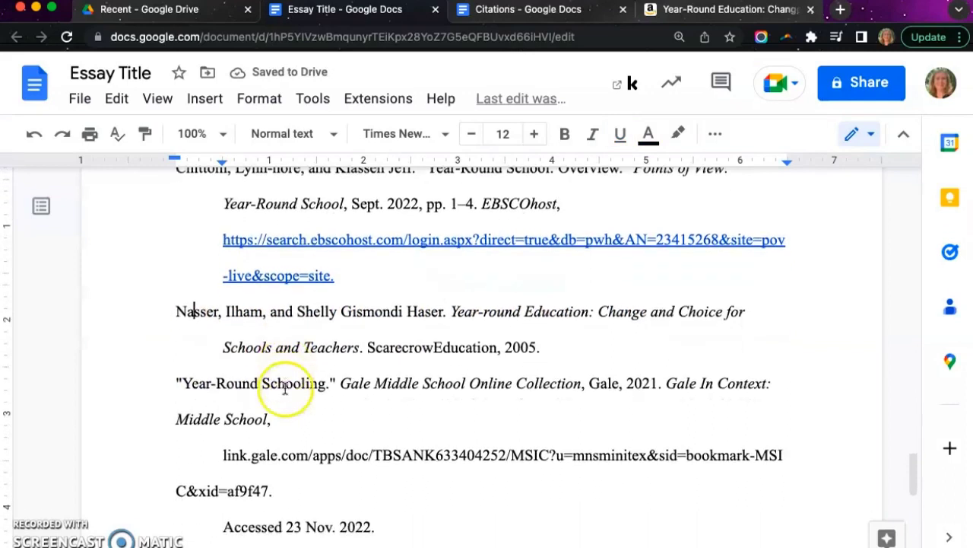
{"action": "left_click", "coordinate": [176, 401]}
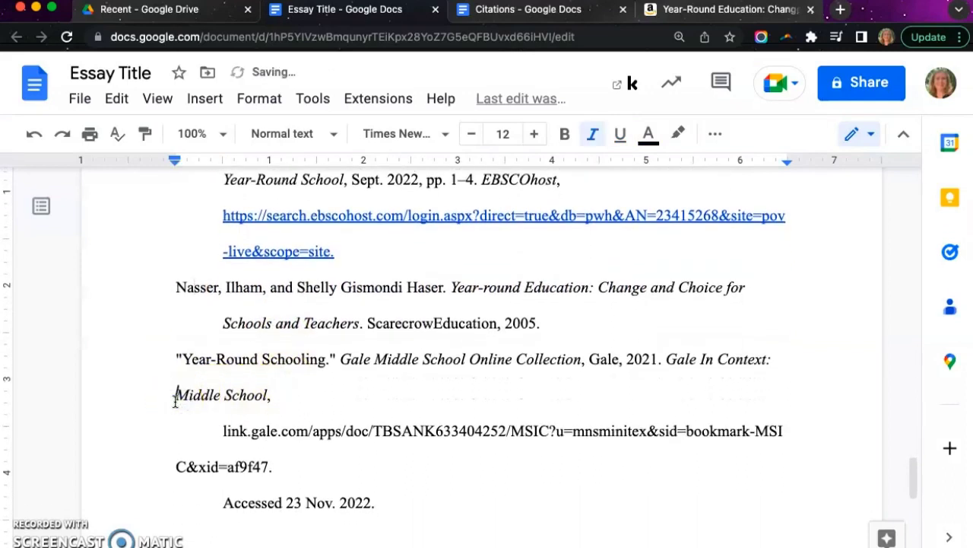
{"action": "key", "text": "Tab"}
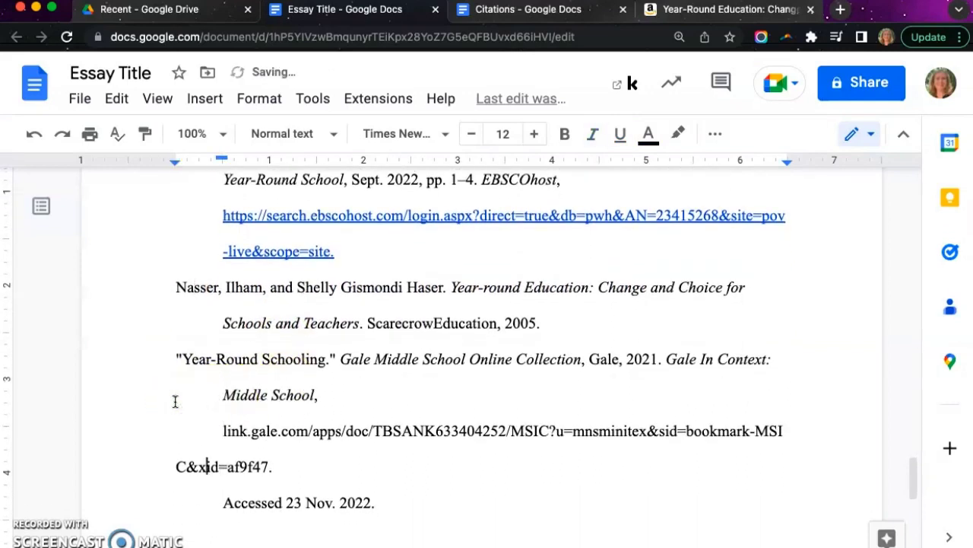
{"action": "key", "text": "Tab"}
{"action": "key", "text": "BackSpace"}
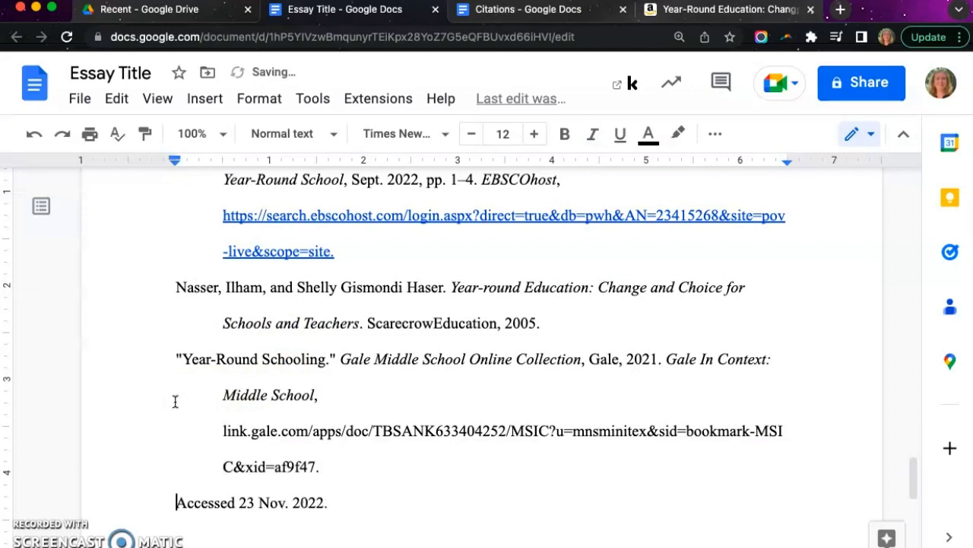
{"action": "key", "text": "BackSpace"}
{"action": "left_click", "coordinate": [426, 488]}
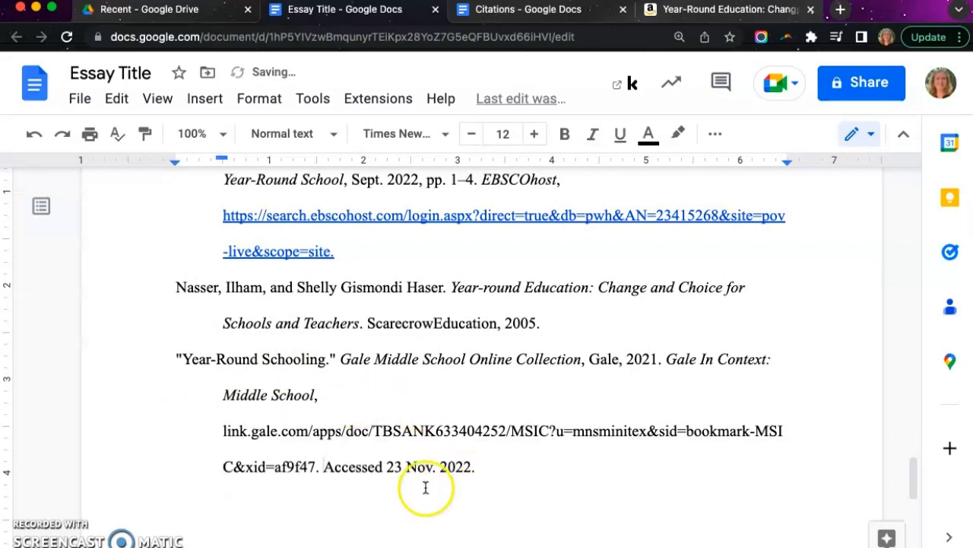
{"action": "scroll", "coordinate": [426, 487], "scroll_direction": "down", "scroll_amount": 4}
{"action": "scroll", "coordinate": [426, 487], "scroll_direction": "up", "scroll_amount": 10}
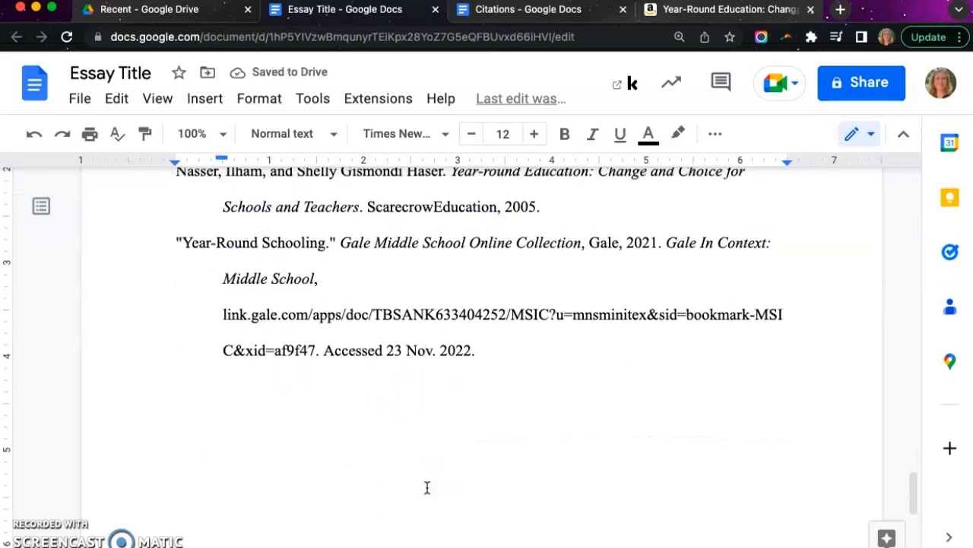
{"action": "scroll", "coordinate": [429, 486], "scroll_direction": "up", "scroll_amount": 3}
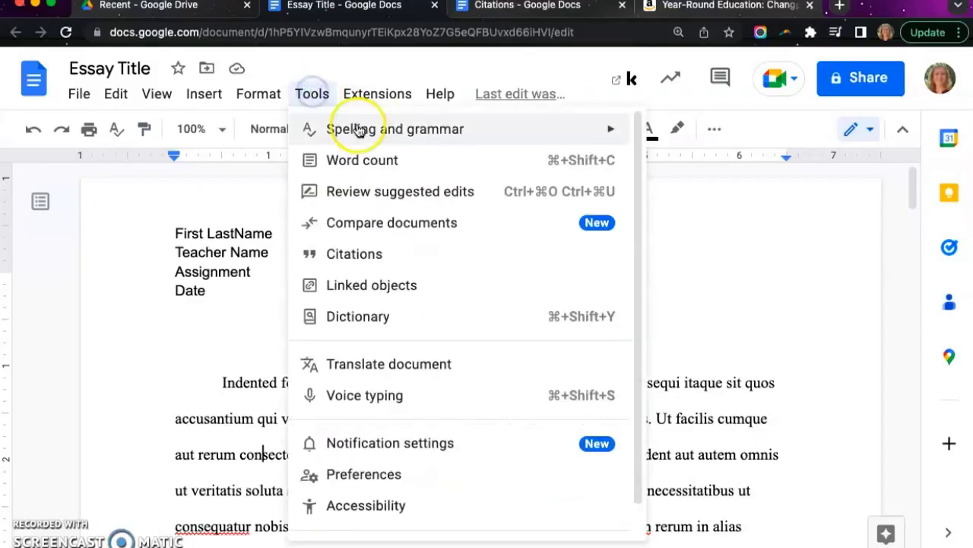
Run the spelling check, accepting consequat, laboriosa, magnum and event while skipping galisum and the second eveniet
{"action": "mouse_move", "coordinate": [361, 130]}
{"action": "left_click", "coordinate": [718, 135]}
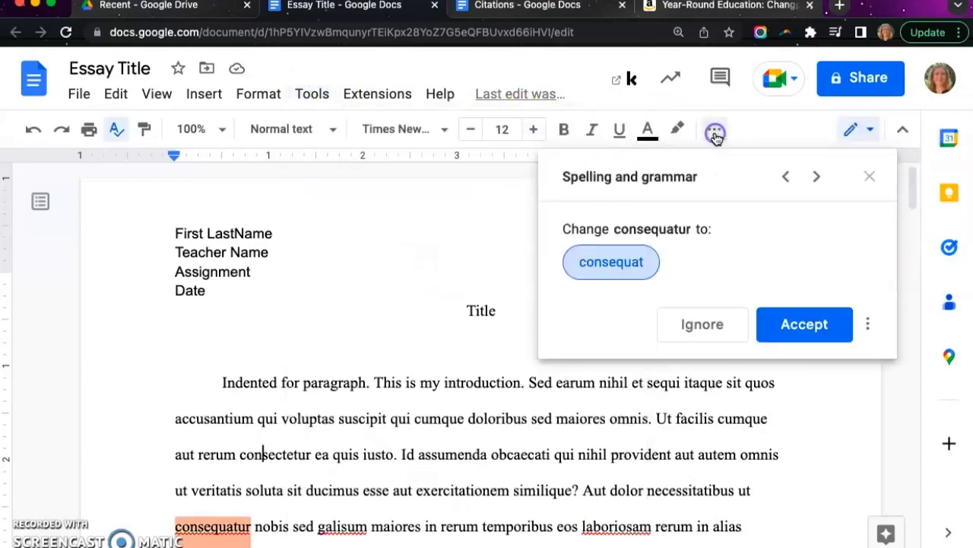
{"action": "left_click", "coordinate": [814, 325]}
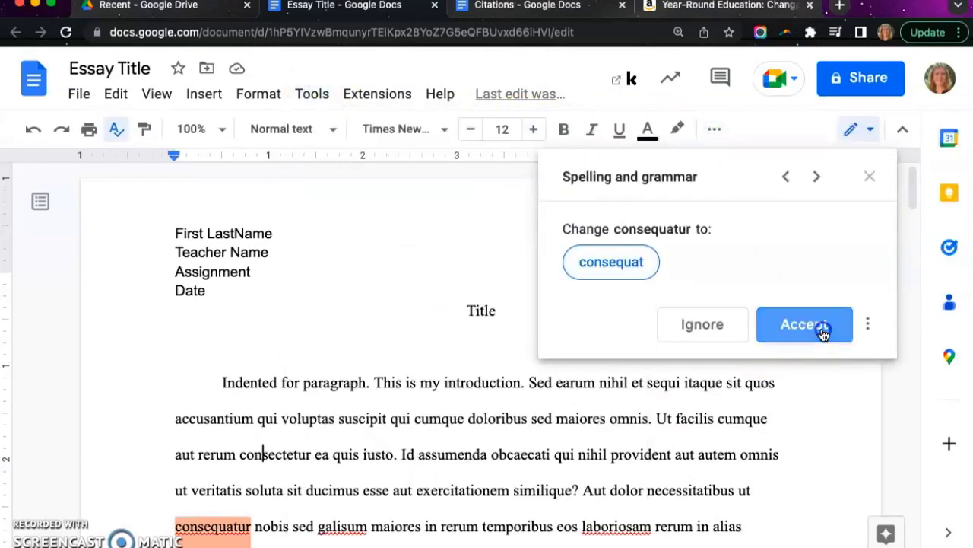
{"action": "left_click", "coordinate": [823, 335]}
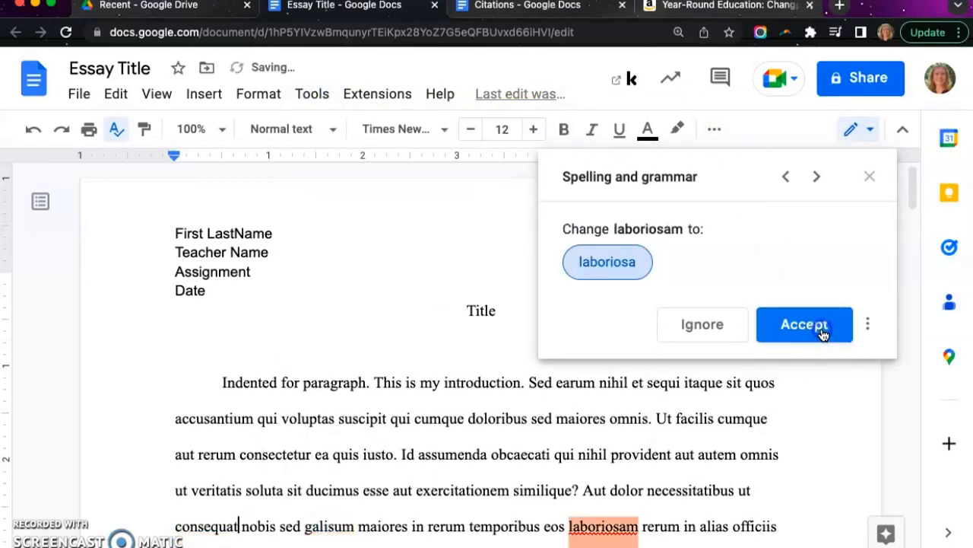
{"action": "left_click", "coordinate": [822, 333]}
{"action": "left_click", "coordinate": [822, 333]}
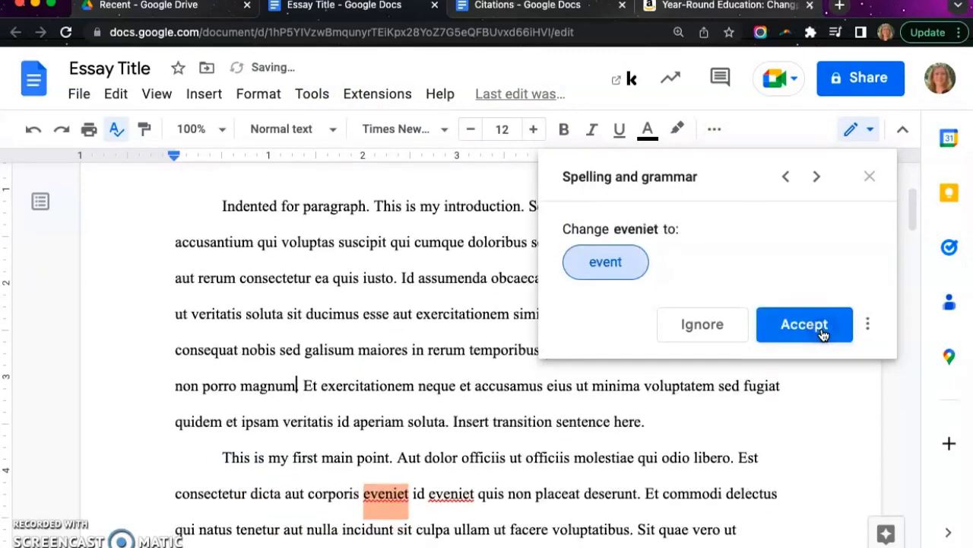
{"action": "left_click", "coordinate": [822, 334]}
{"action": "left_click", "coordinate": [662, 335]}
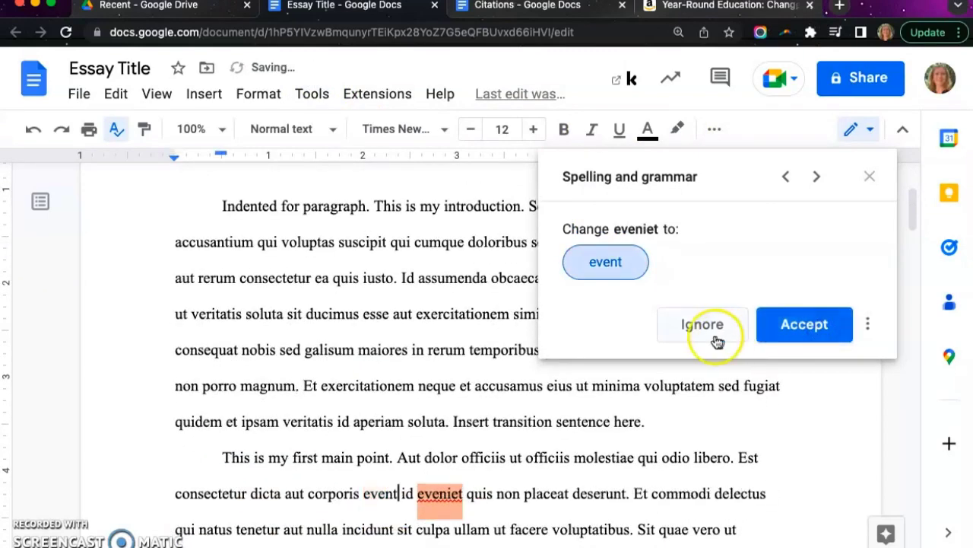
{"action": "left_click", "coordinate": [804, 327]}
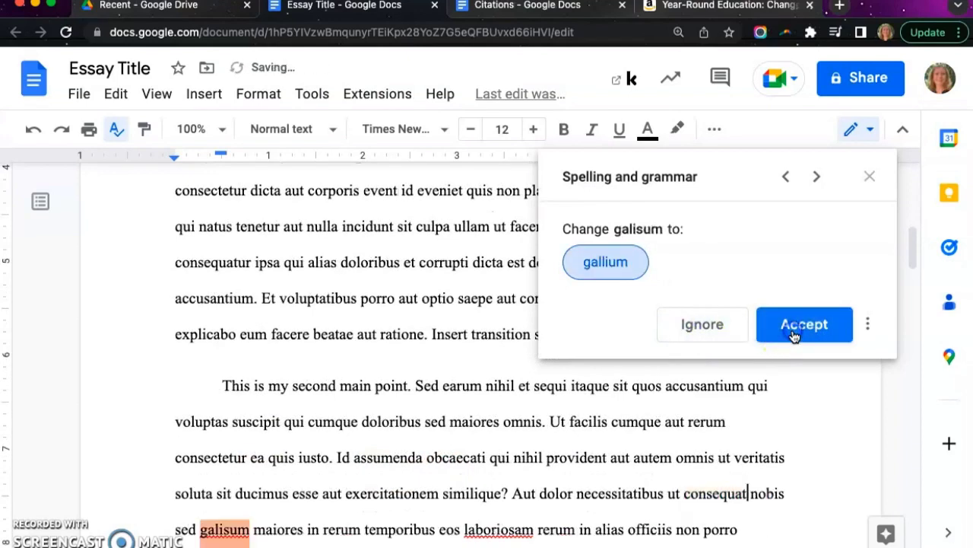
{"action": "left_click", "coordinate": [704, 333]}
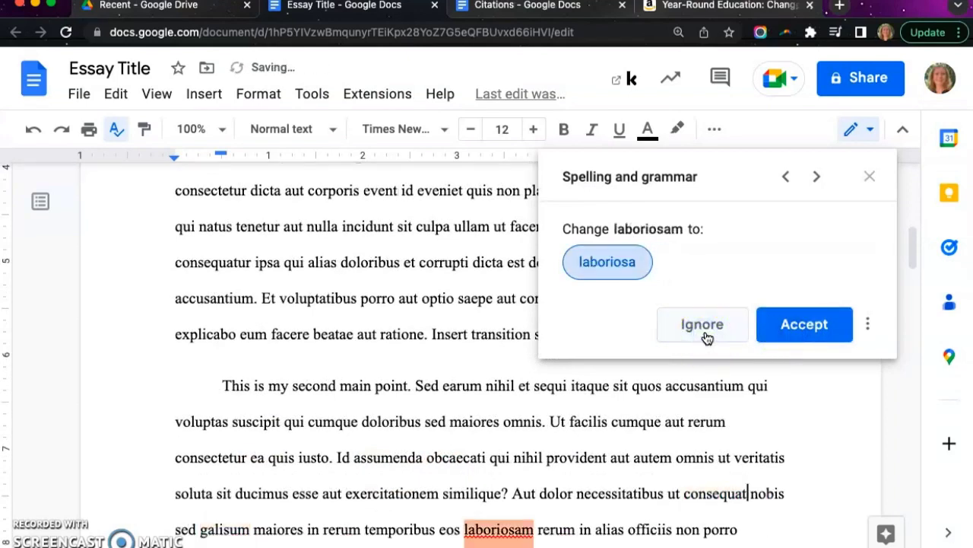
Accept the remaining fixes, laboriosa, magnum, event, consequat, gallium, until the document looks good
{"action": "left_click", "coordinate": [385, 424]}
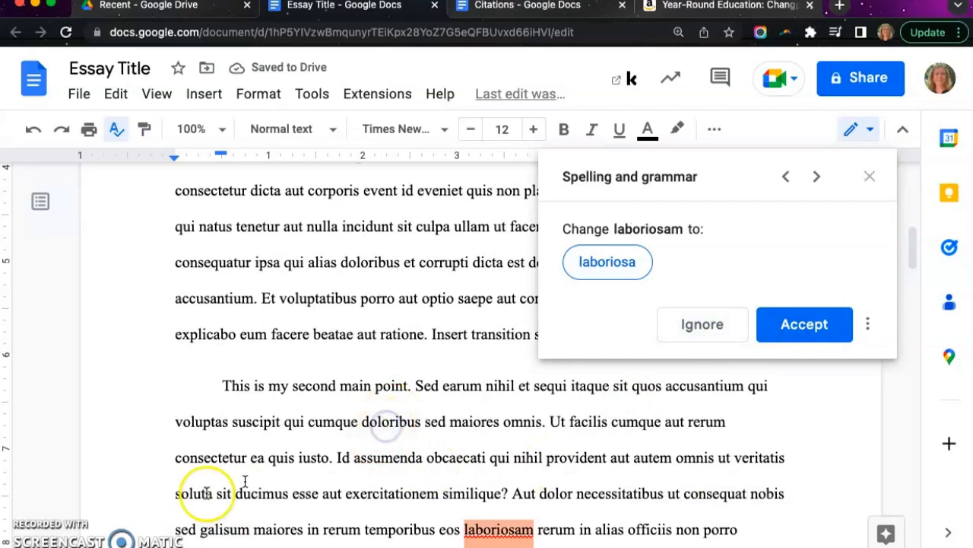
{"action": "left_click", "coordinate": [793, 327]}
{"action": "left_click", "coordinate": [794, 327]}
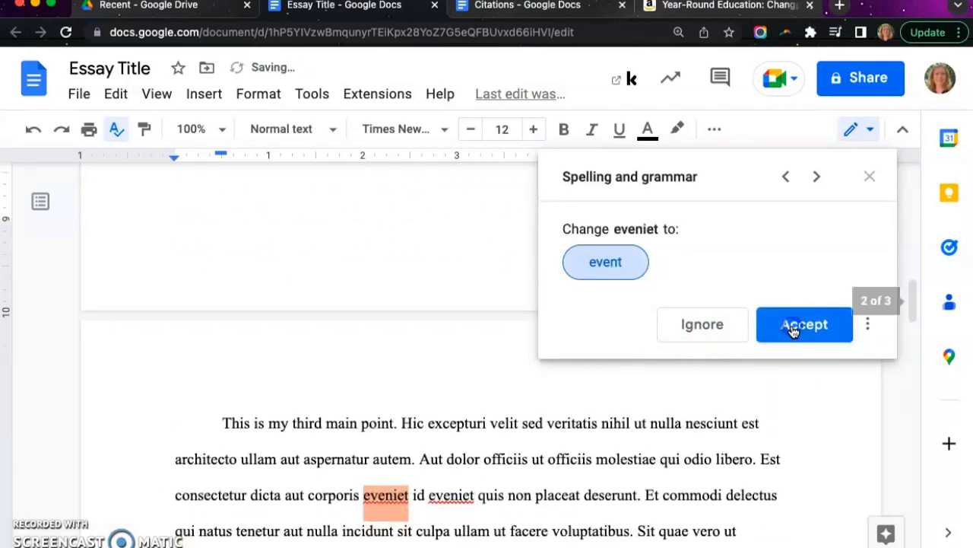
{"action": "left_click", "coordinate": [793, 328]}
{"action": "left_click", "coordinate": [794, 328]}
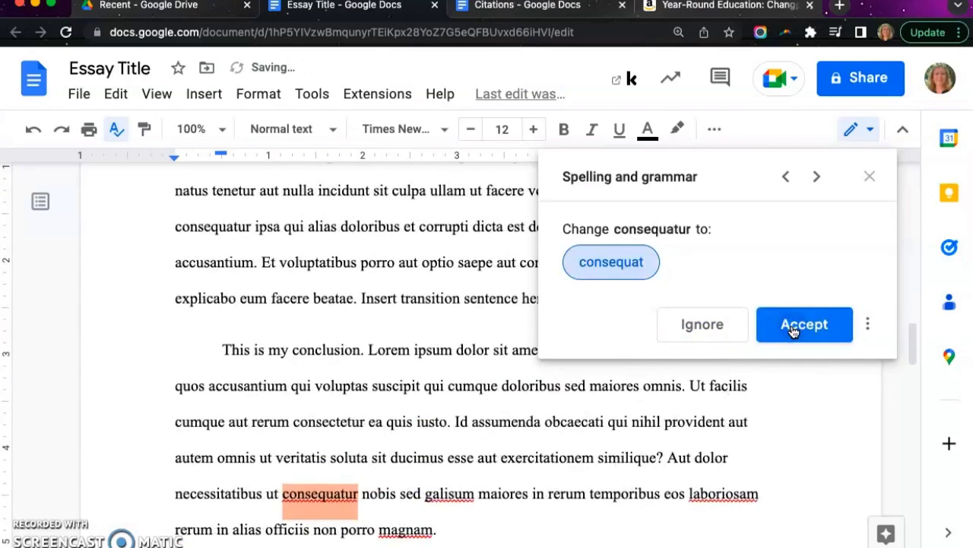
{"action": "left_click", "coordinate": [794, 327]}
{"action": "left_click", "coordinate": [793, 328]}
{"action": "left_click", "coordinate": [793, 328]}
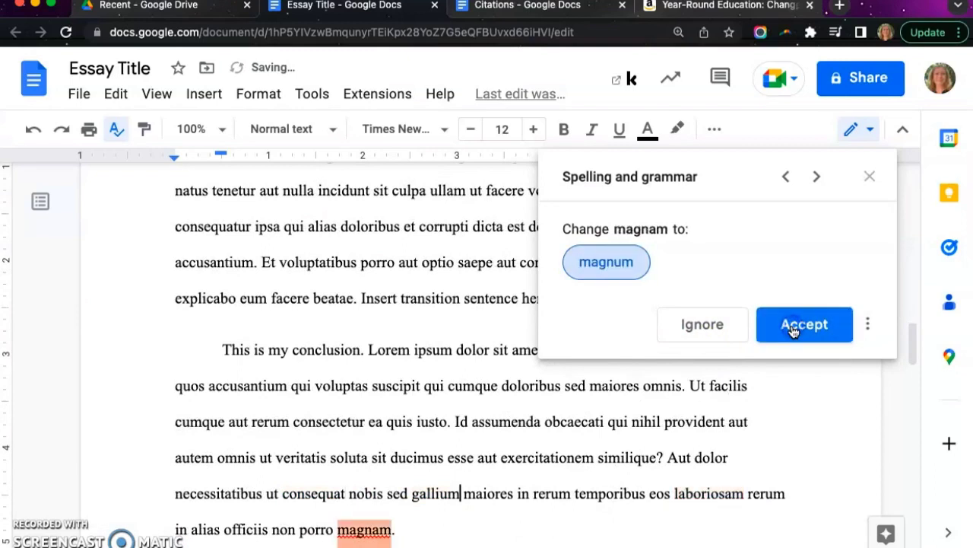
{"action": "left_click", "coordinate": [793, 329]}
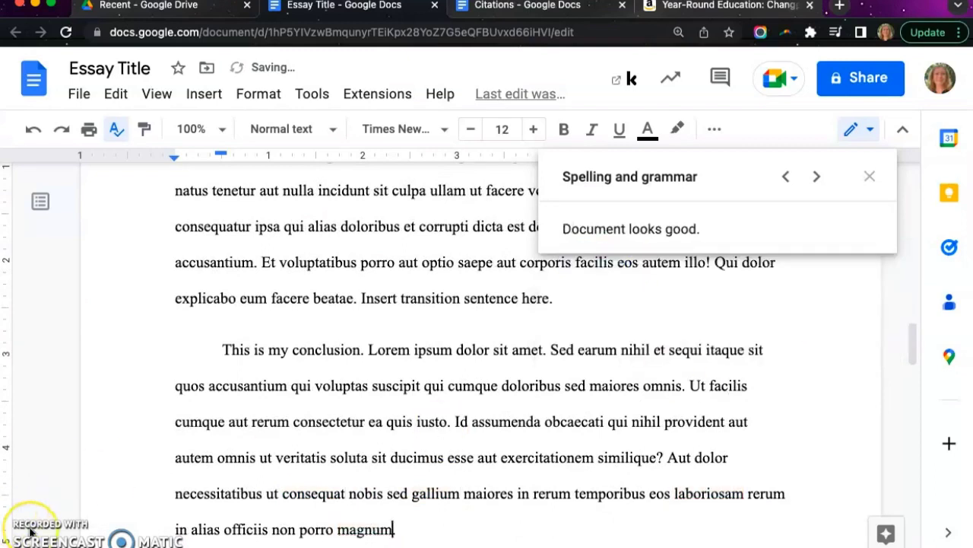
Add a period after 'magnum' to end the conclusion's final sentence
{"action": "type", "text": "."}
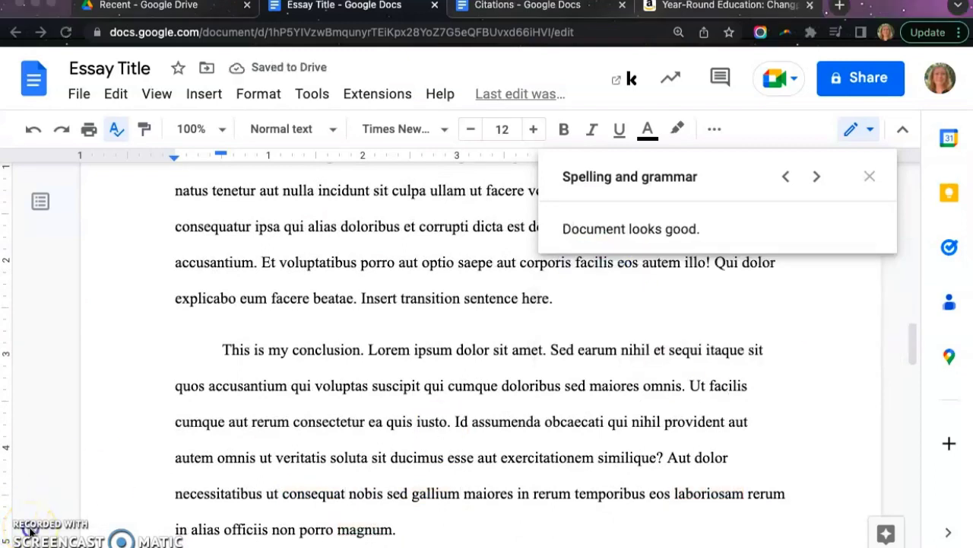